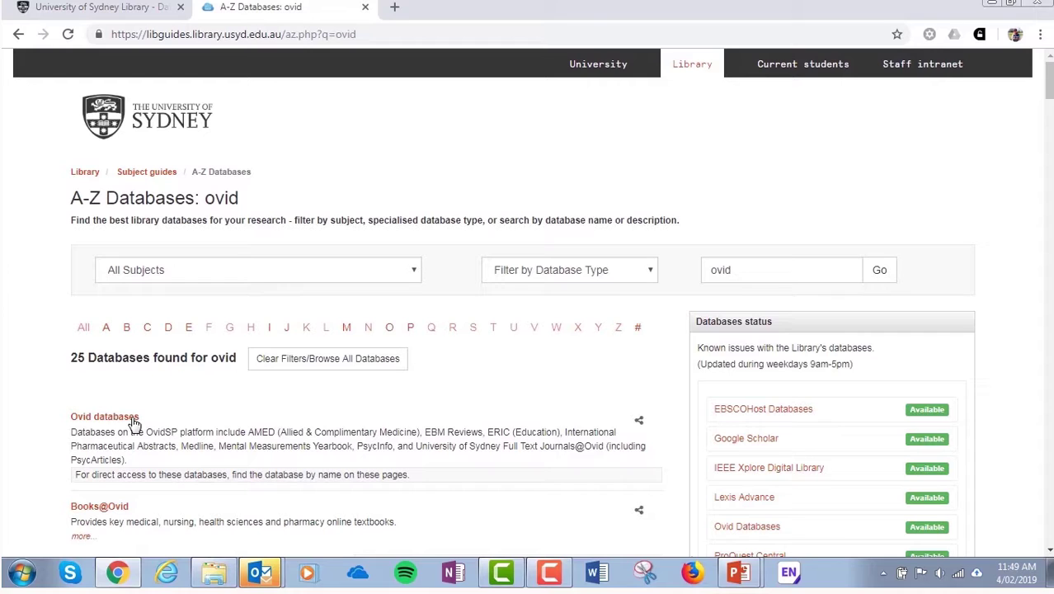
Open Ovid databases from the A-Z list and look through the resources offered for searching
click(89, 443)
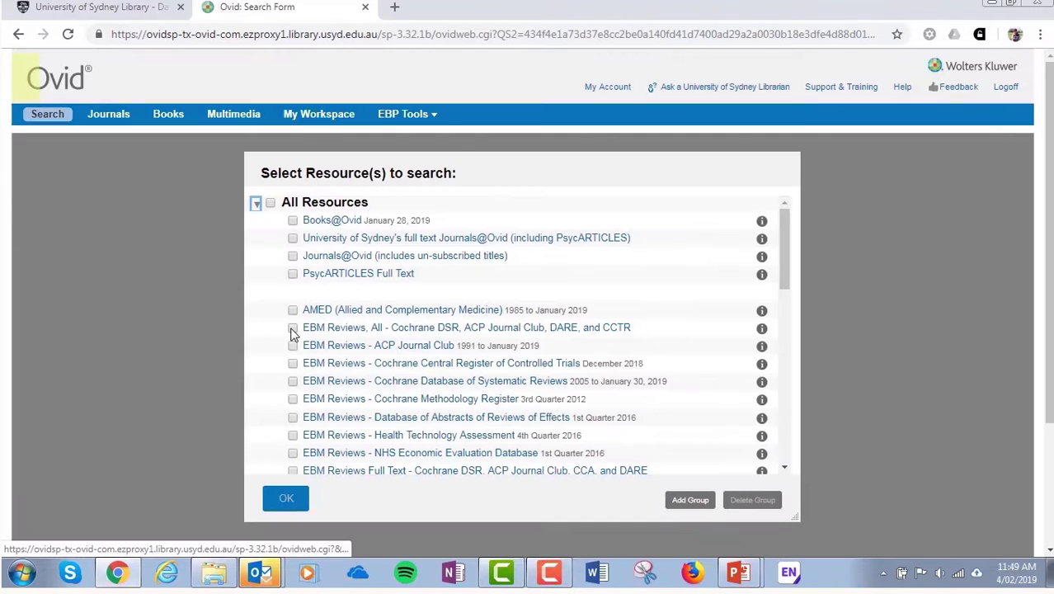
drag(785, 244, 798, 401)
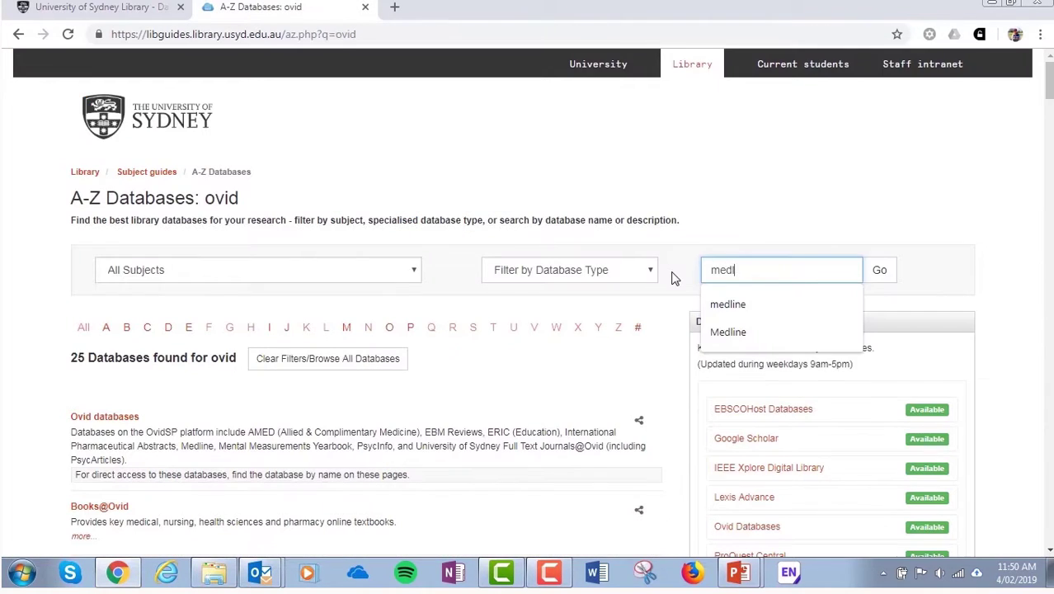
Search the A-Z databases for medline and open Medline via OvidSP (1946 - present)
text(ine)
key(Return)
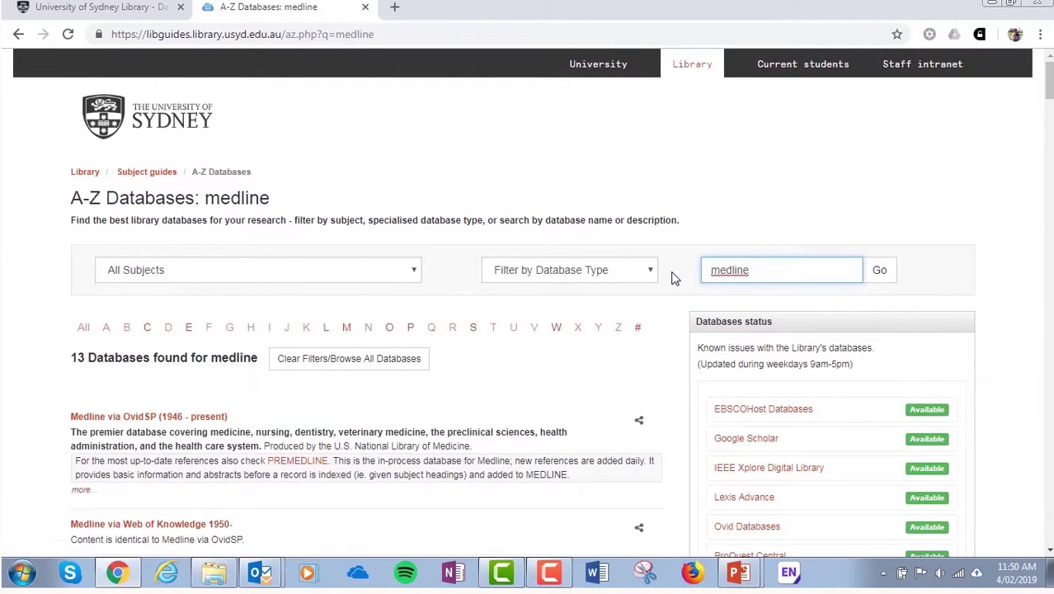
click(136, 416)
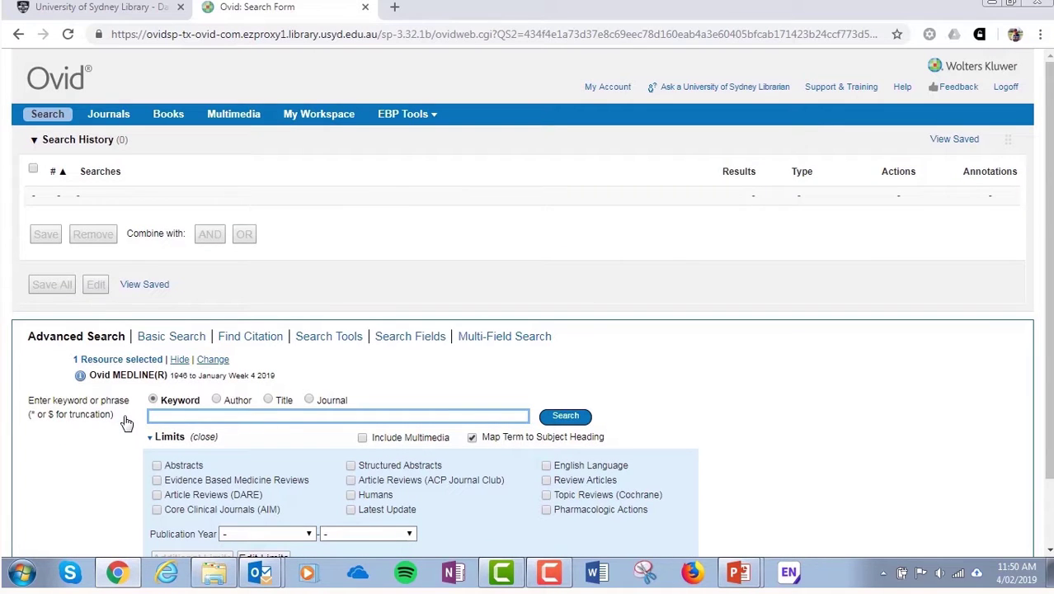
Look through the list of other searchable resources, then close it without changing the Ovid MEDLINE(R) selection
click(212, 359)
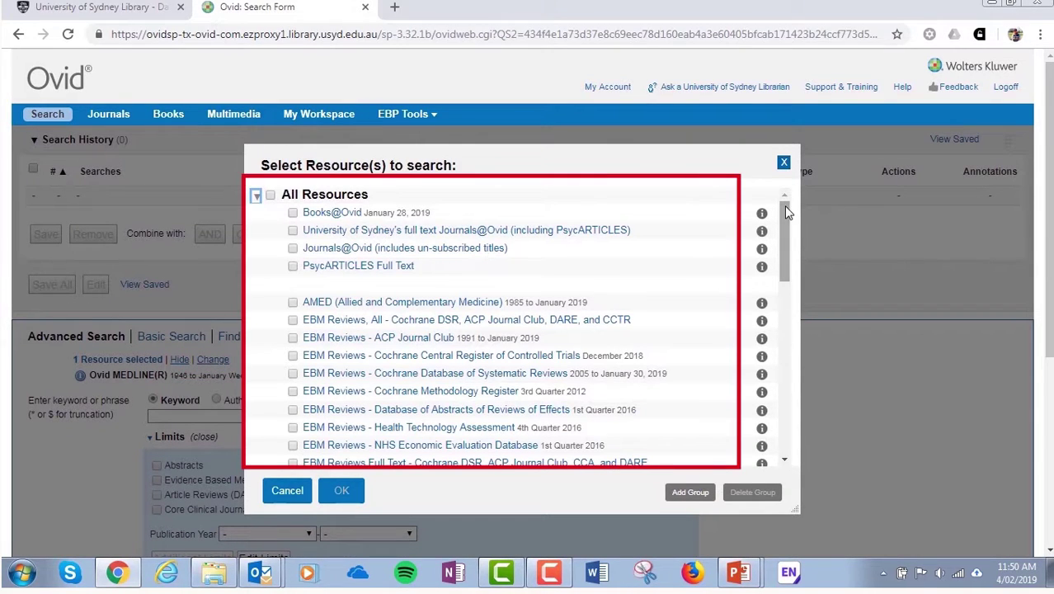
drag(784, 205, 794, 349)
click(1002, 501)
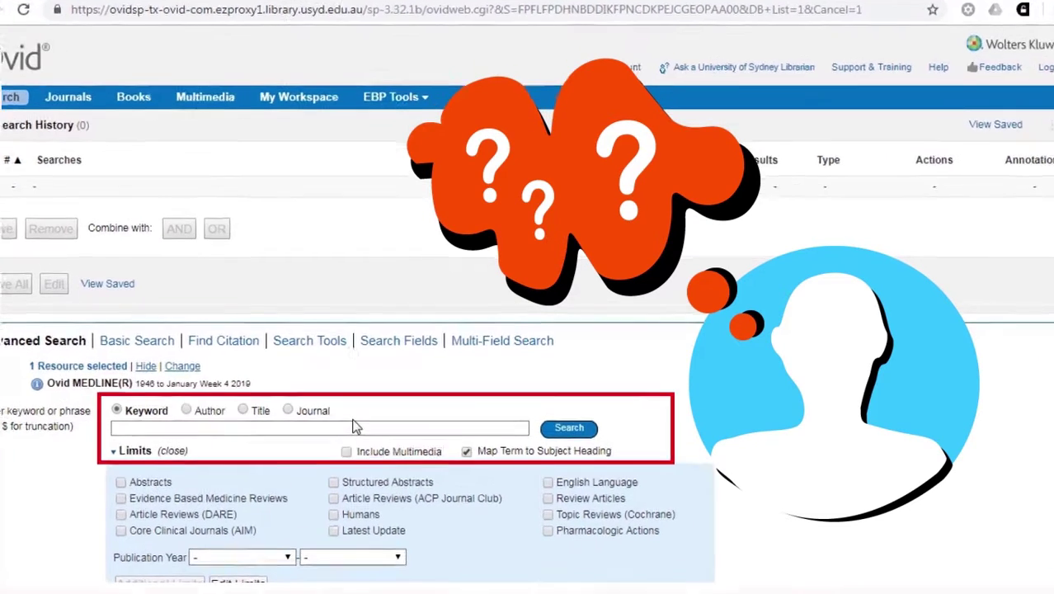
Try a keyword search for the whole question "The effectiveness of food labelling in reducing obesity in children"
right_click(353, 425)
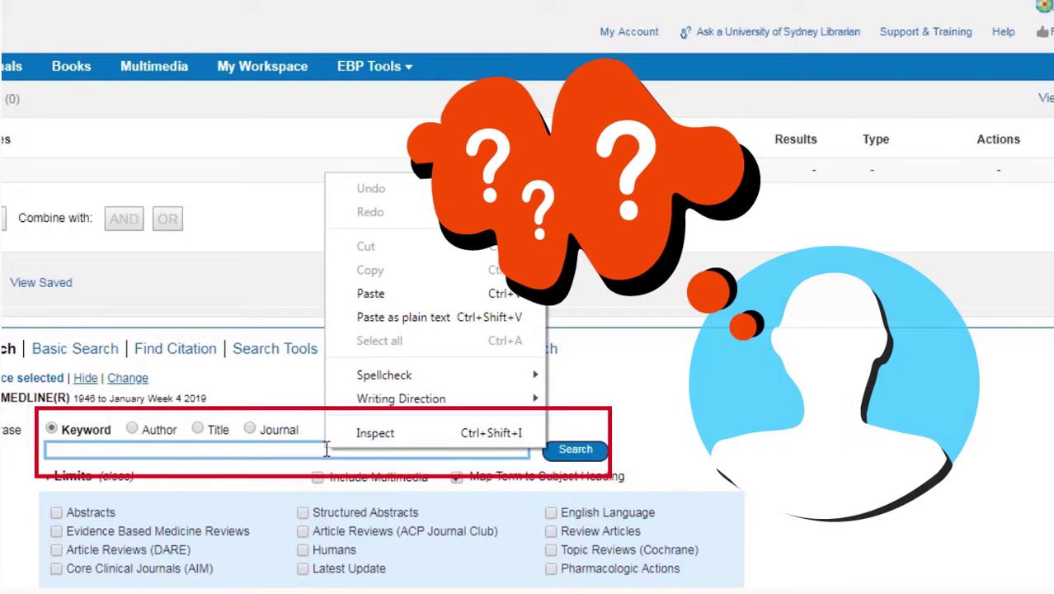
click(383, 295)
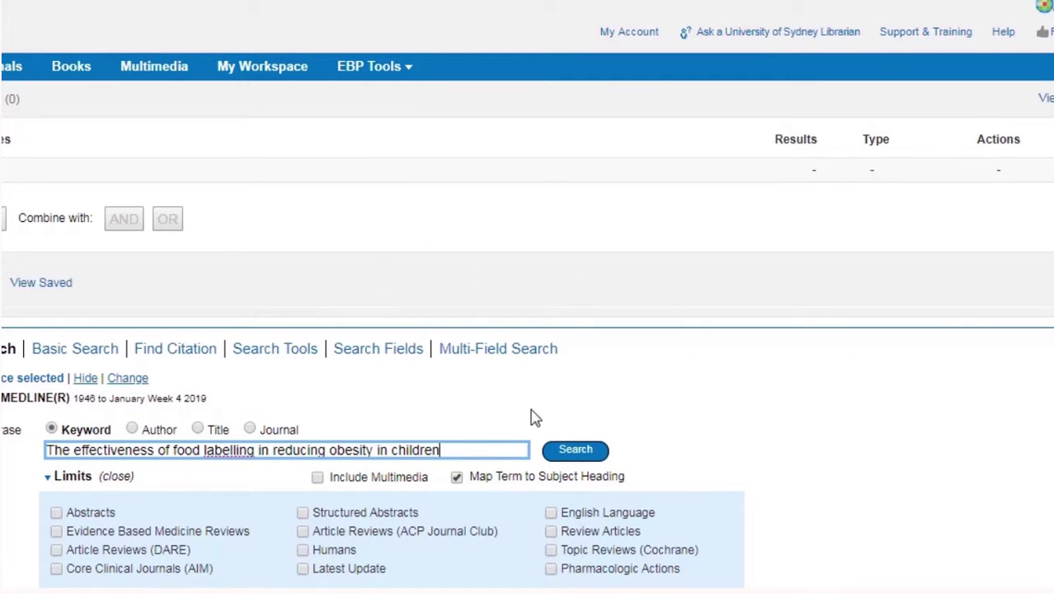
click(577, 457)
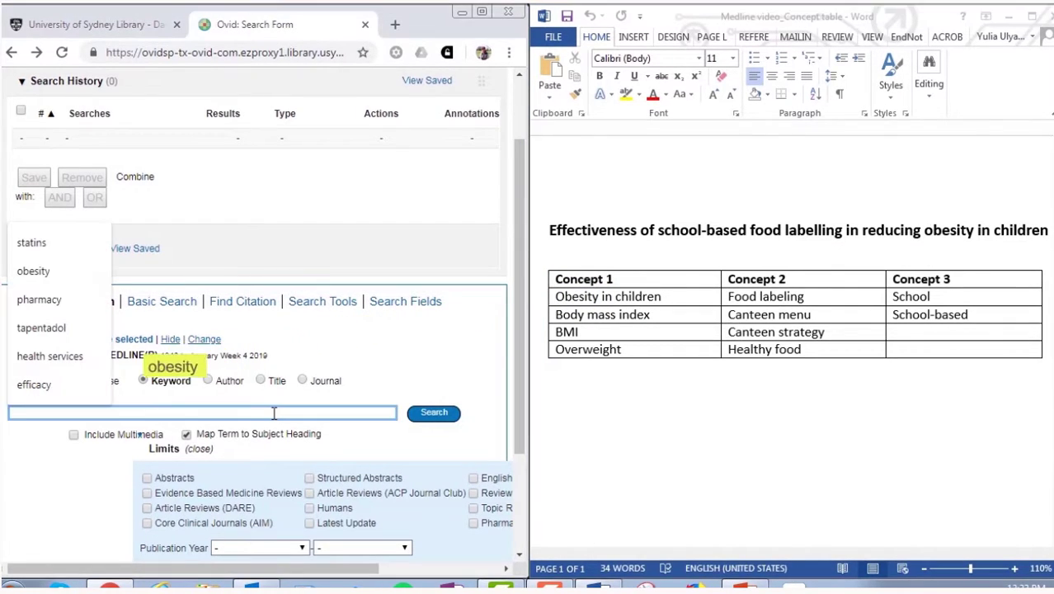
Search for the keyword obesity with mapping to subject headings enabled
click(273, 413)
text(obesi)
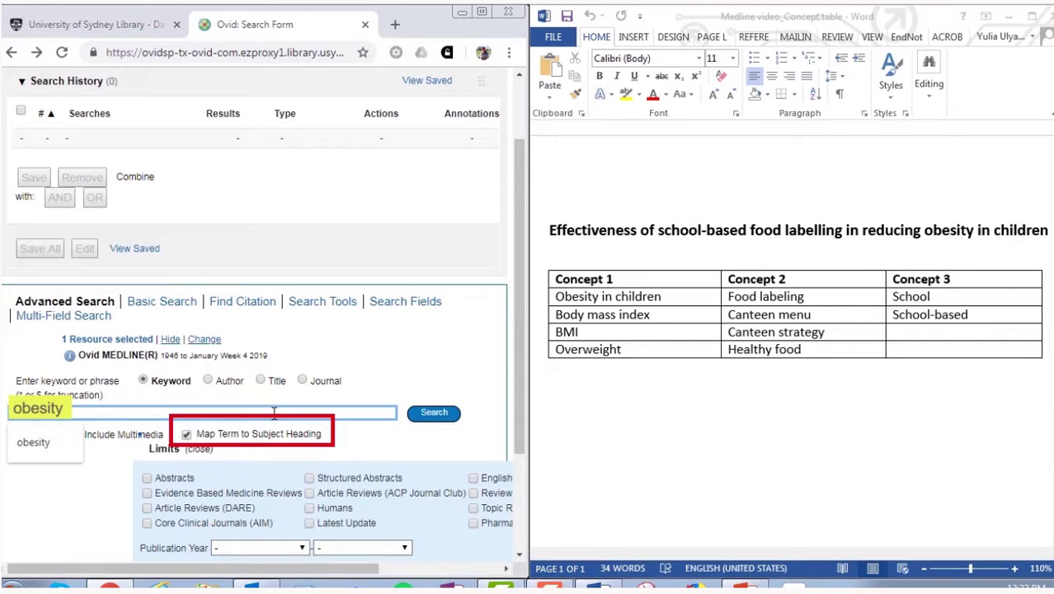
text(ty)
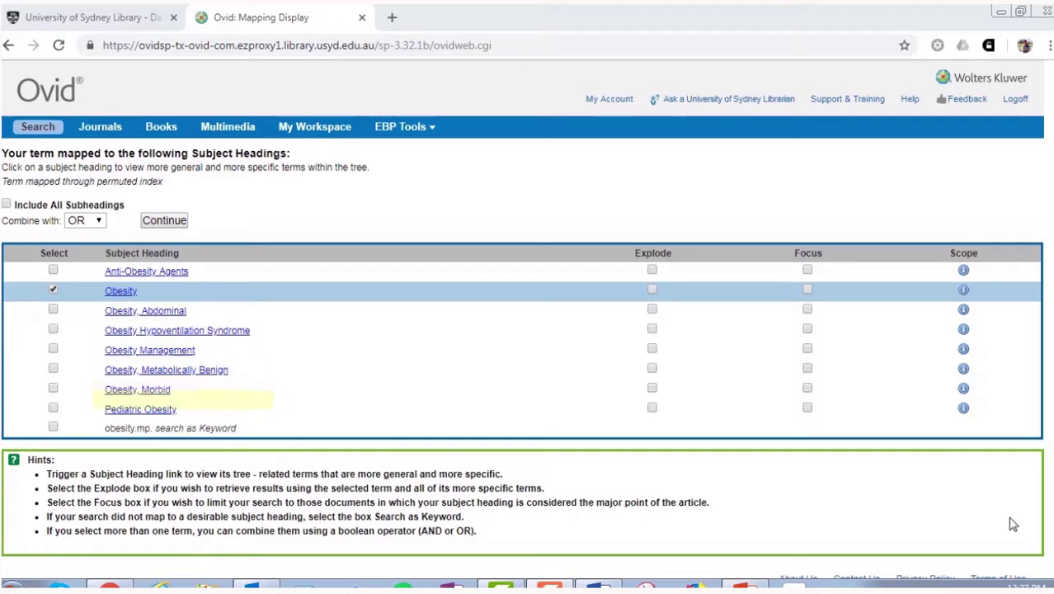
Select the Obesity, Abdominal, Obesity Hypoventilation Syndrome, Obesity, Morbid and Pediatric Obesity headings in addition to Obesity
click(53, 311)
click(53, 329)
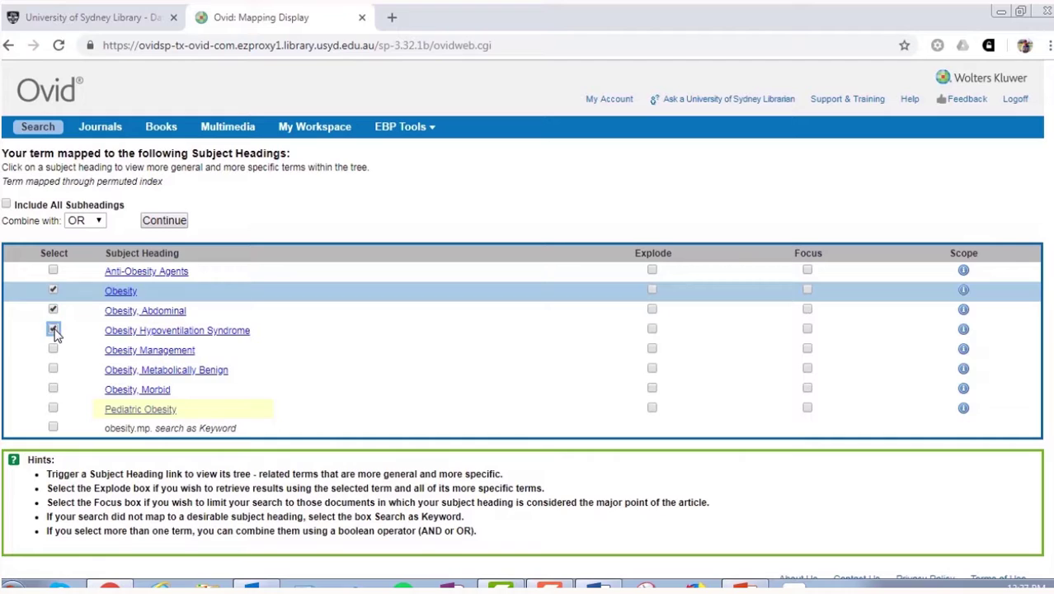
click(53, 388)
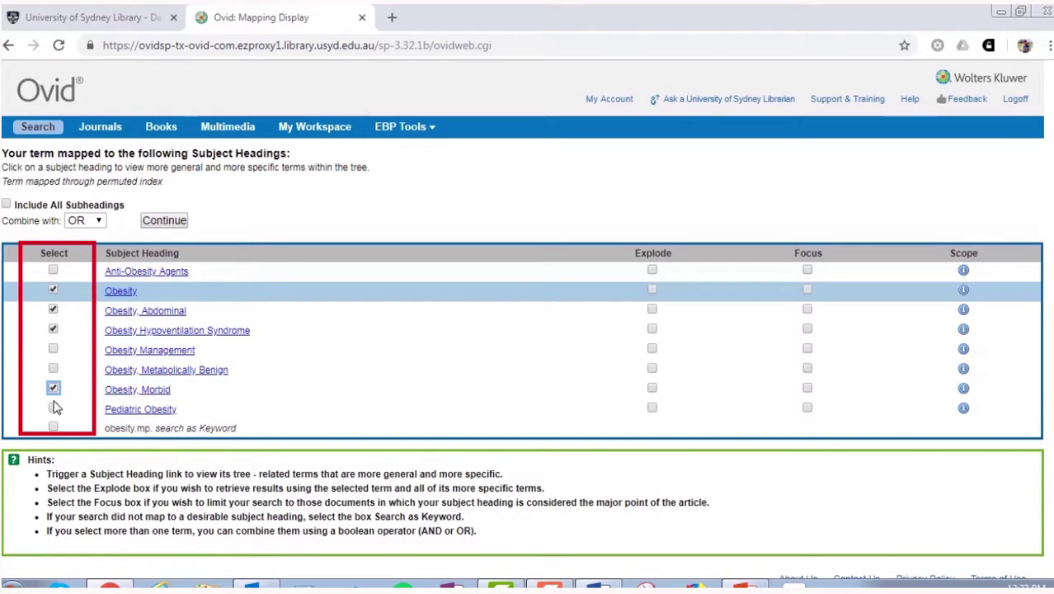
click(53, 409)
Deselect the other obesity headings and keep only Pediatric Obesity selected
click(53, 407)
click(53, 389)
click(52, 329)
click(52, 311)
click(52, 408)
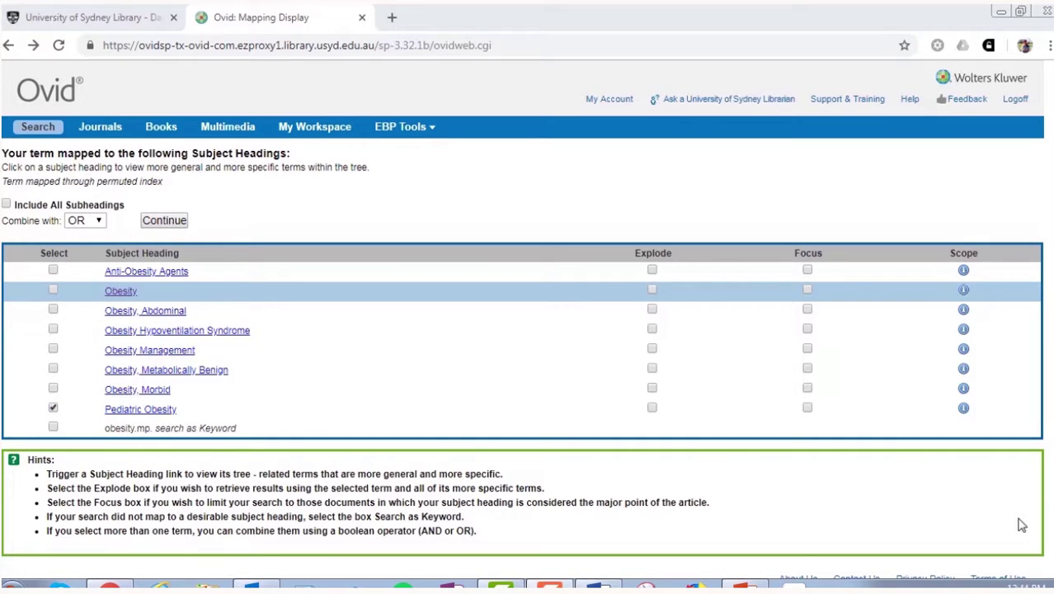
Read the scope note for Pediatric Obesity, including its previous indexing and used-for terms, and return to the heading list
click(963, 410)
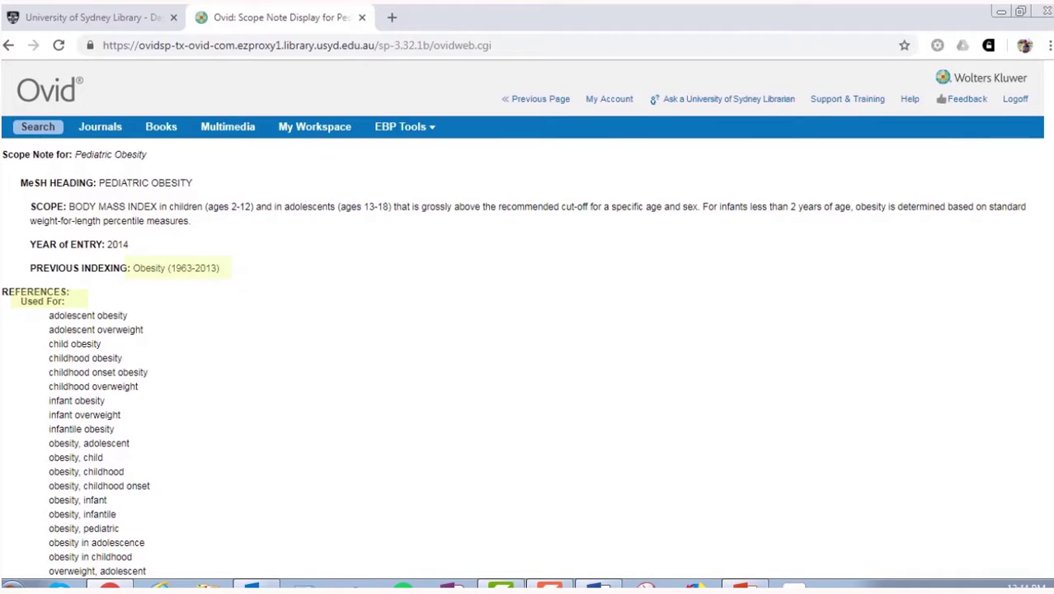
scroll(521, 320, down, 2)
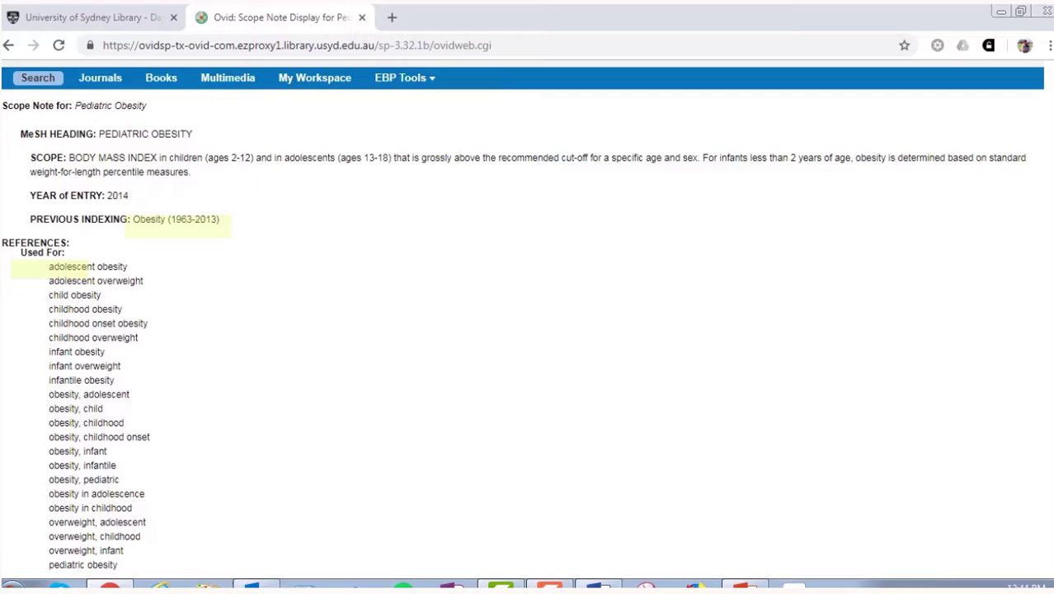
scroll(521, 320, down, 1)
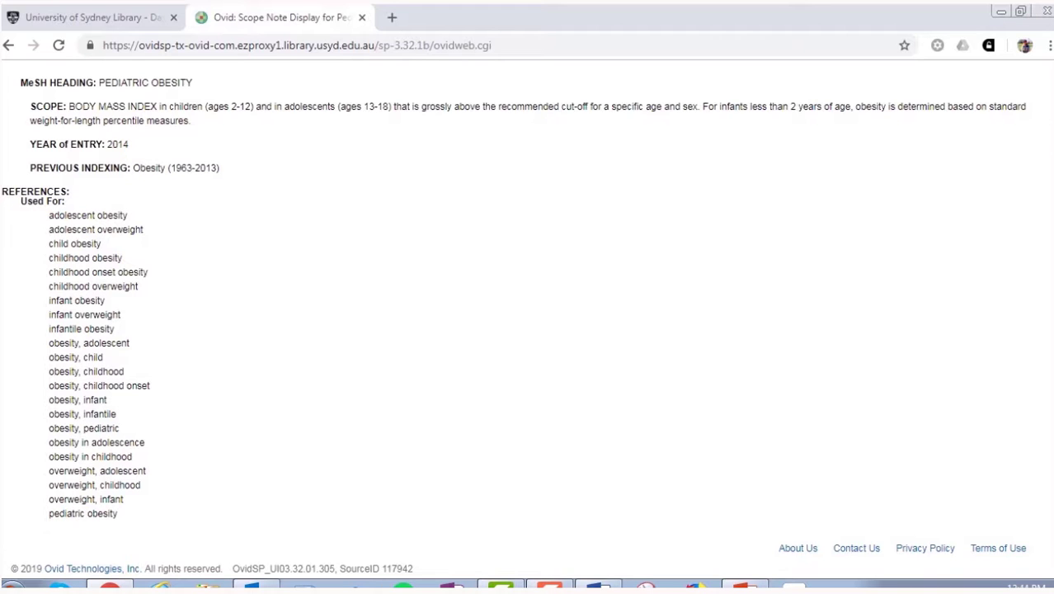
key(alt+Left)
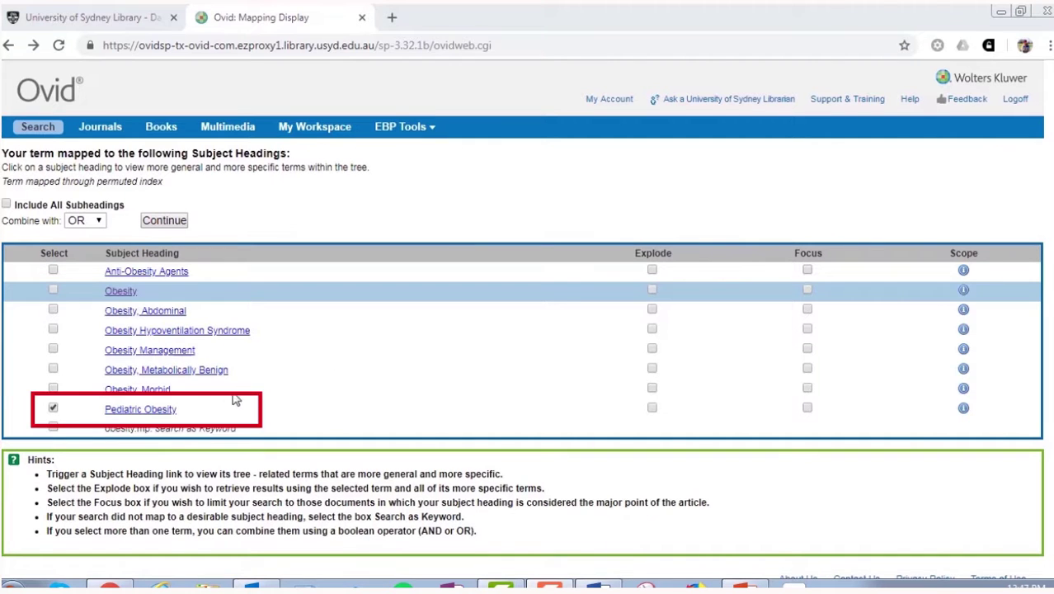
Open the subject heading tree for Pediatric Obesity and locate the heading among the narrower terms of Obesity
click(140, 410)
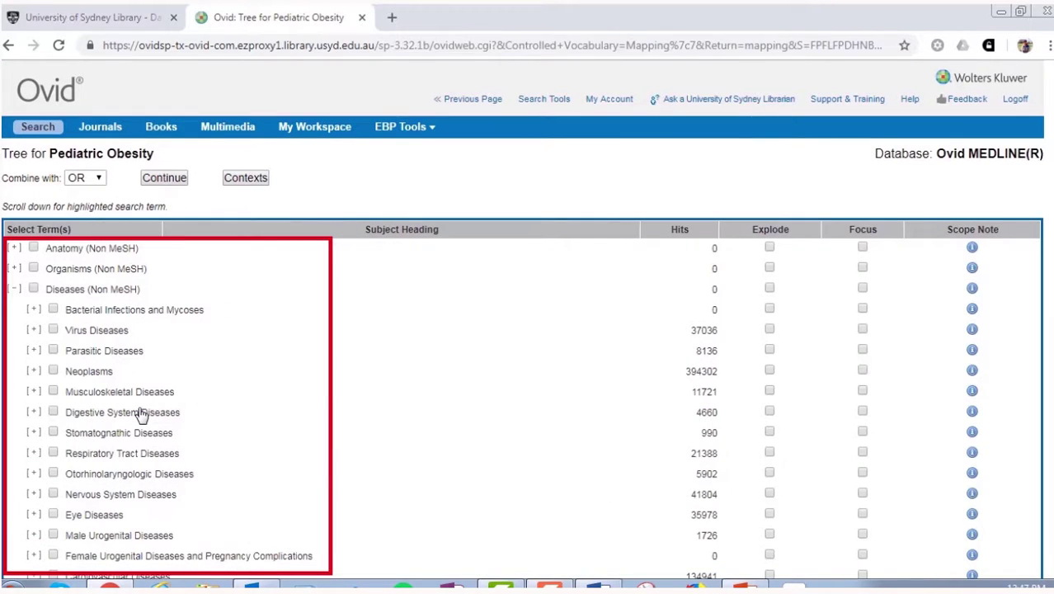
scroll(528, 371, down, 2)
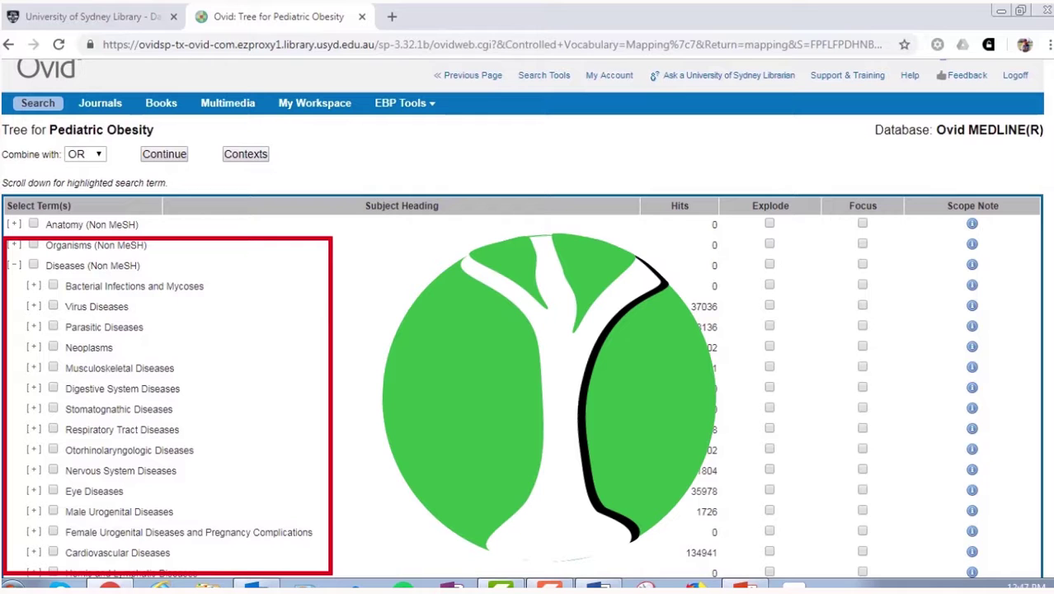
scroll(1049, 191, down, 5)
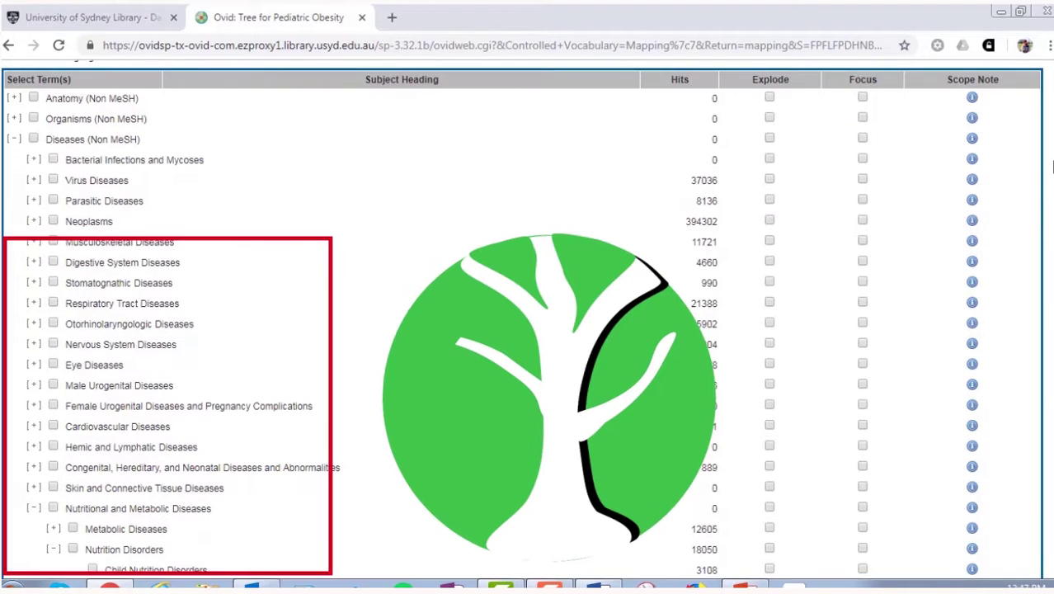
scroll(1050, 192, down, 4)
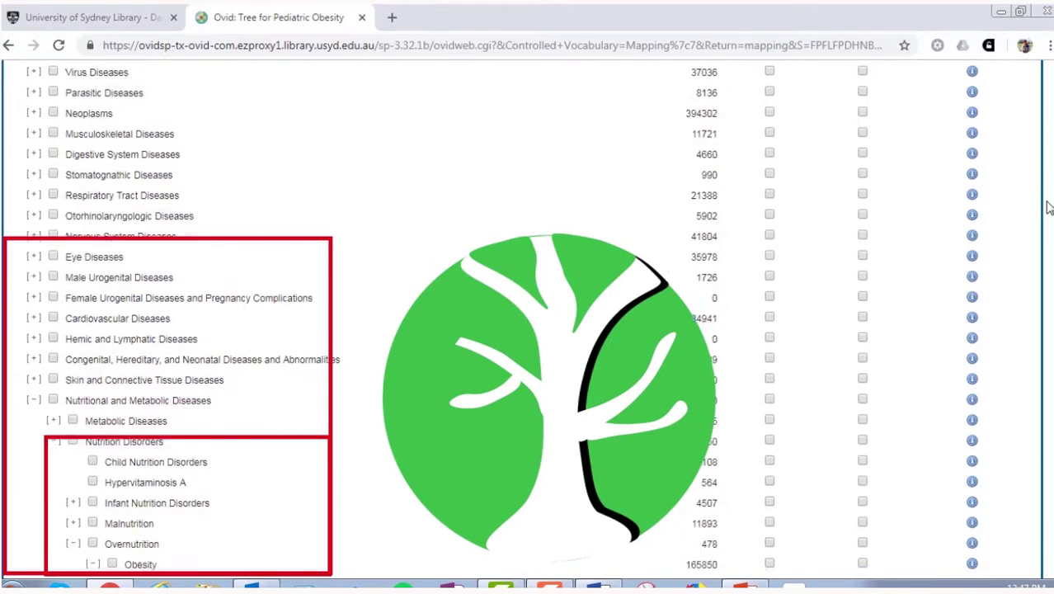
scroll(1050, 246, down, 3)
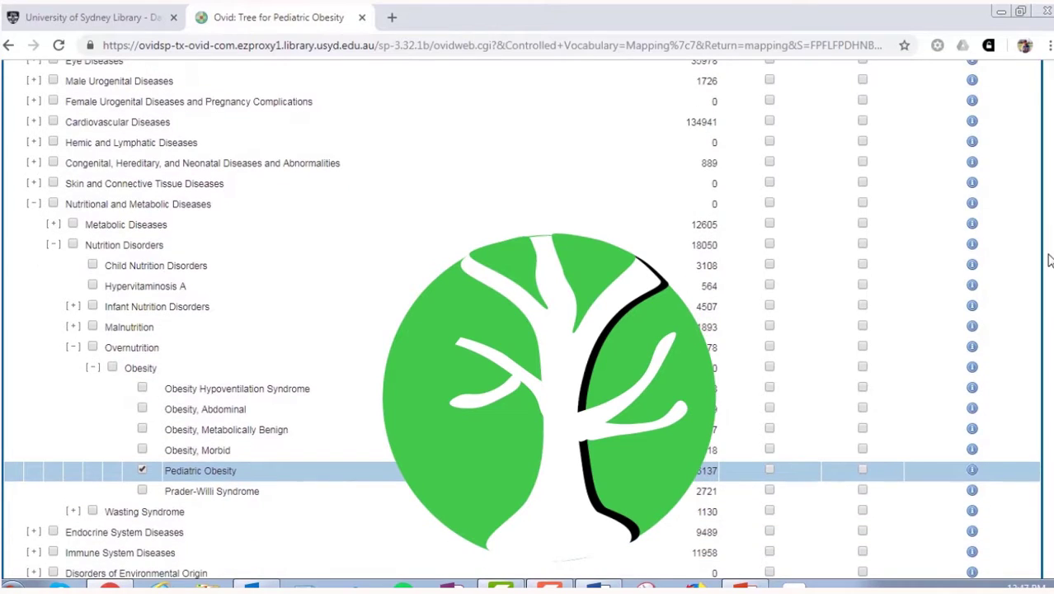
scroll(1050, 285, down, 1)
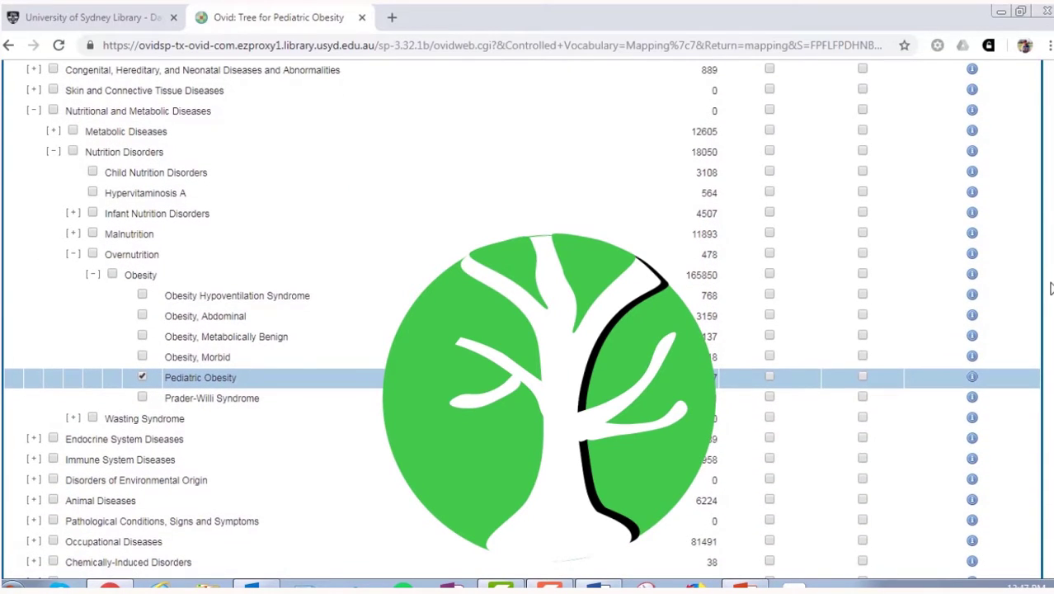
scroll(1049, 287, down, 1)
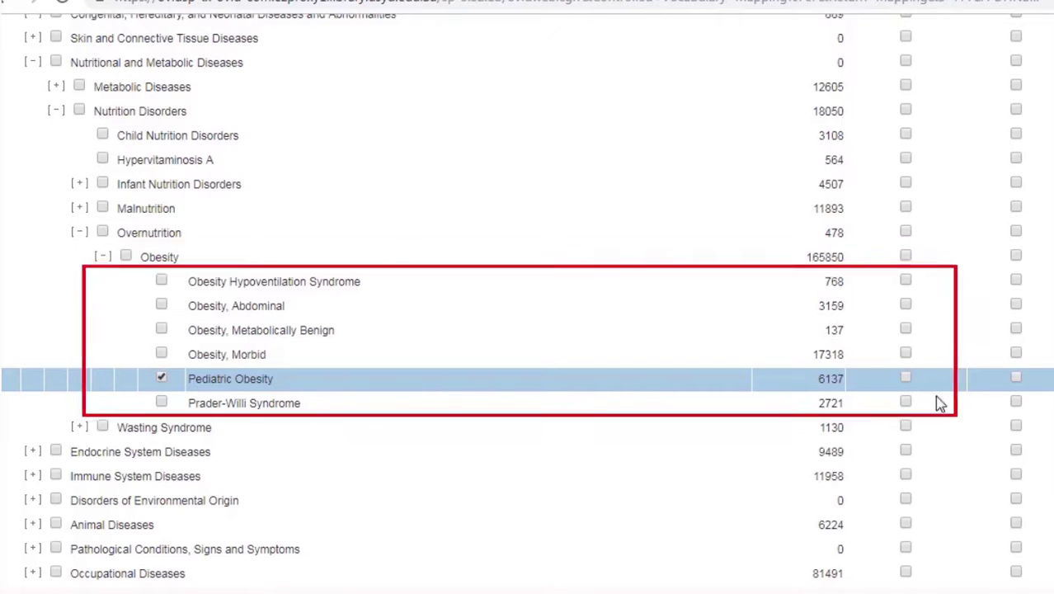
Turn on Explode for Pediatric Obesity and turn it off again
click(906, 378)
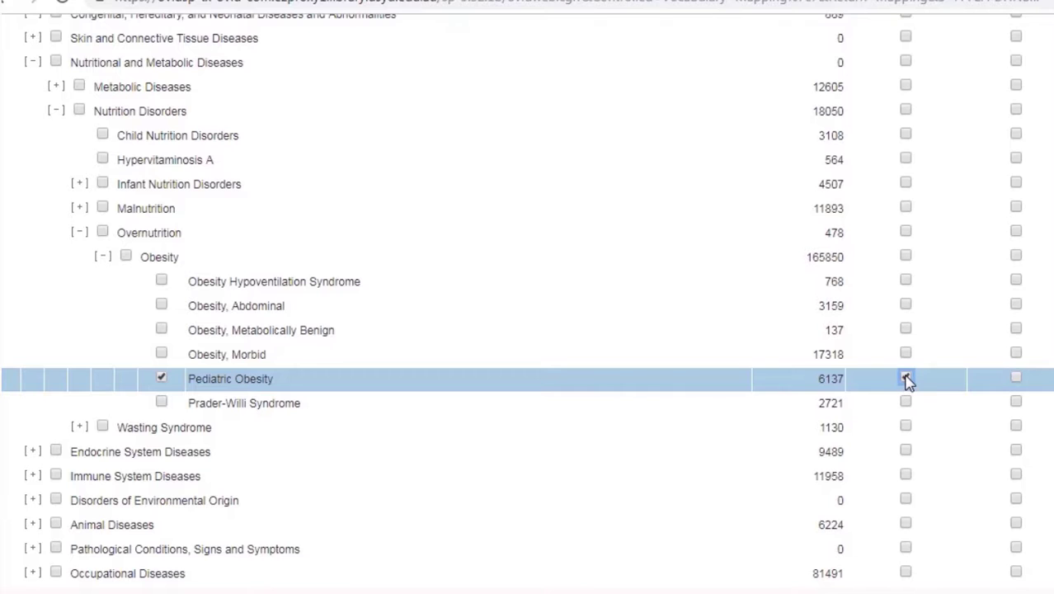
click(905, 378)
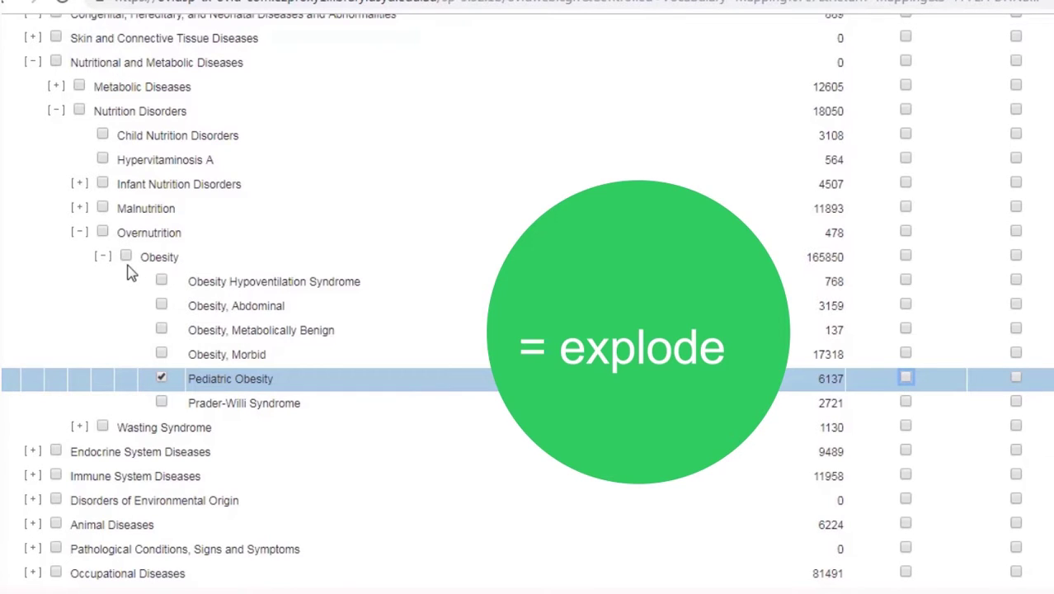
Select the broader Obesity heading and each of its narrower headings individually in the tree
click(126, 258)
click(161, 282)
click(161, 306)
click(162, 330)
click(161, 353)
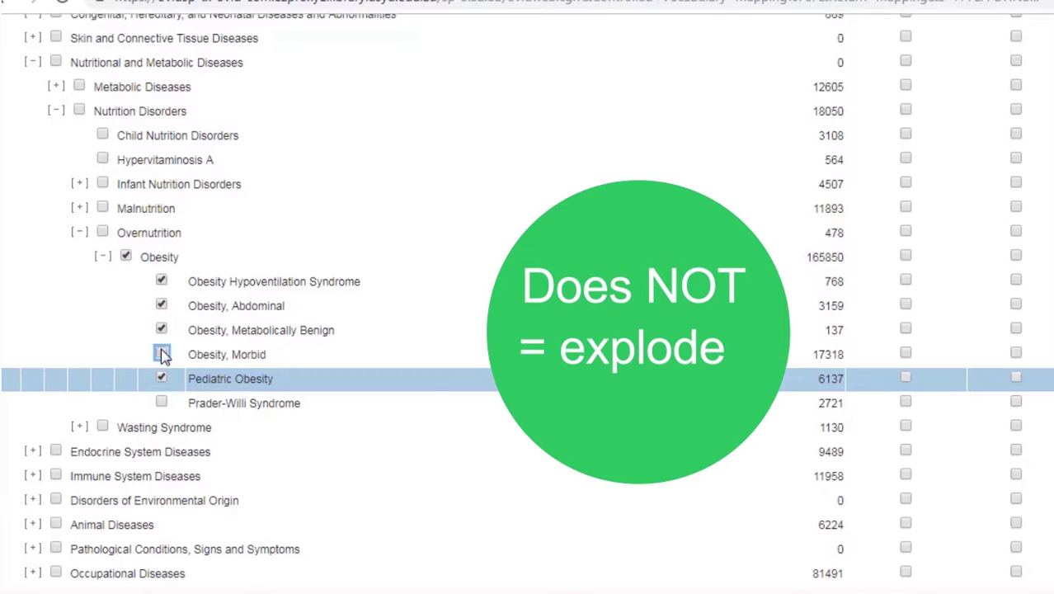
click(161, 402)
Deselect Obesity and its narrower headings, leaving only Pediatric Obesity selected in the tree
click(160, 402)
click(161, 378)
click(161, 354)
click(161, 330)
click(161, 306)
click(161, 282)
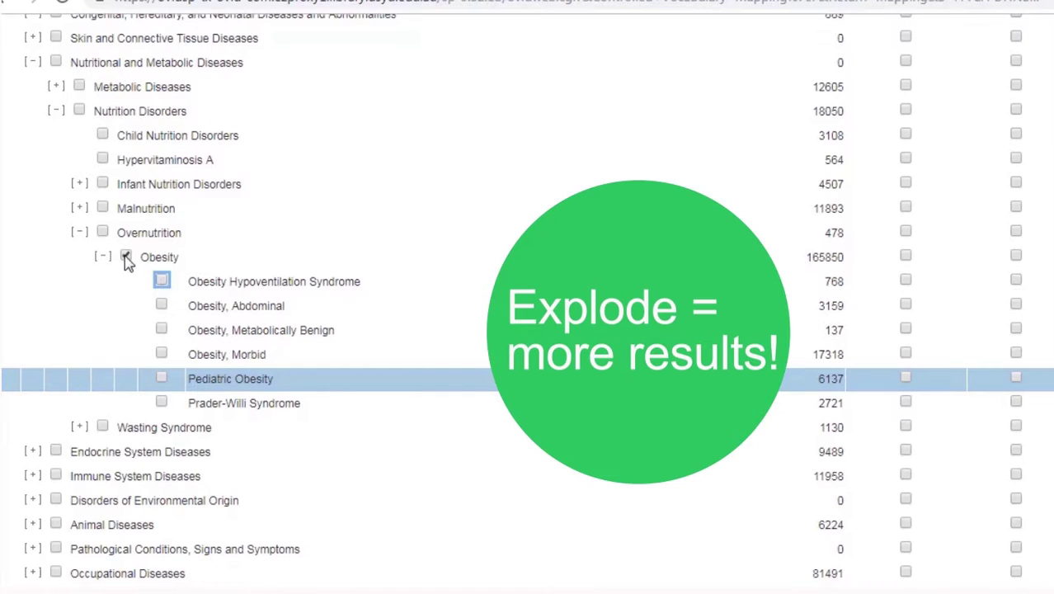
click(126, 257)
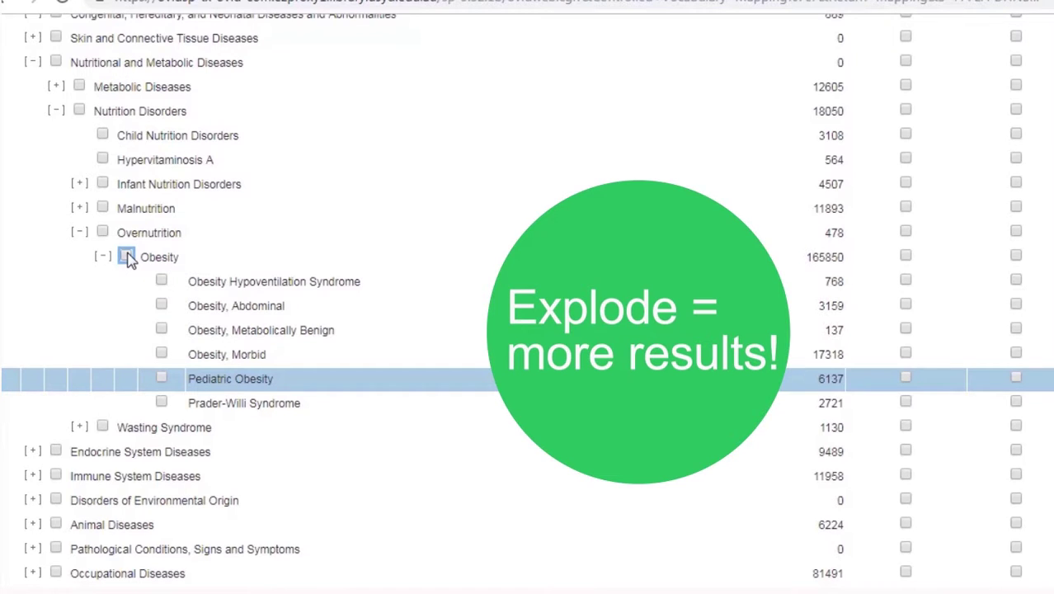
click(127, 258)
click(161, 378)
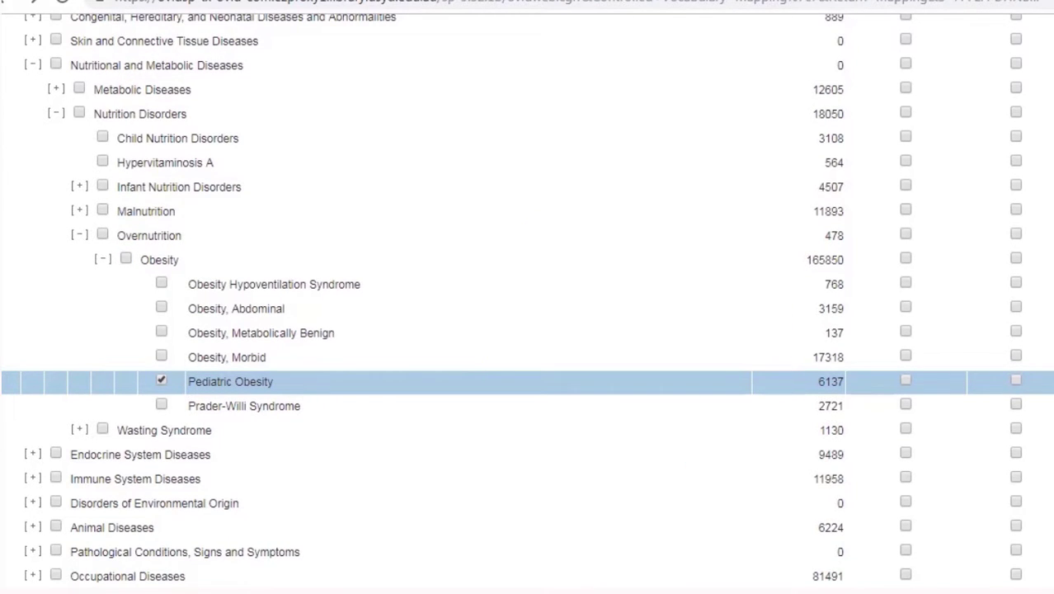
Turn on Focus for Pediatric Obesity and run the subject heading search
click(1016, 380)
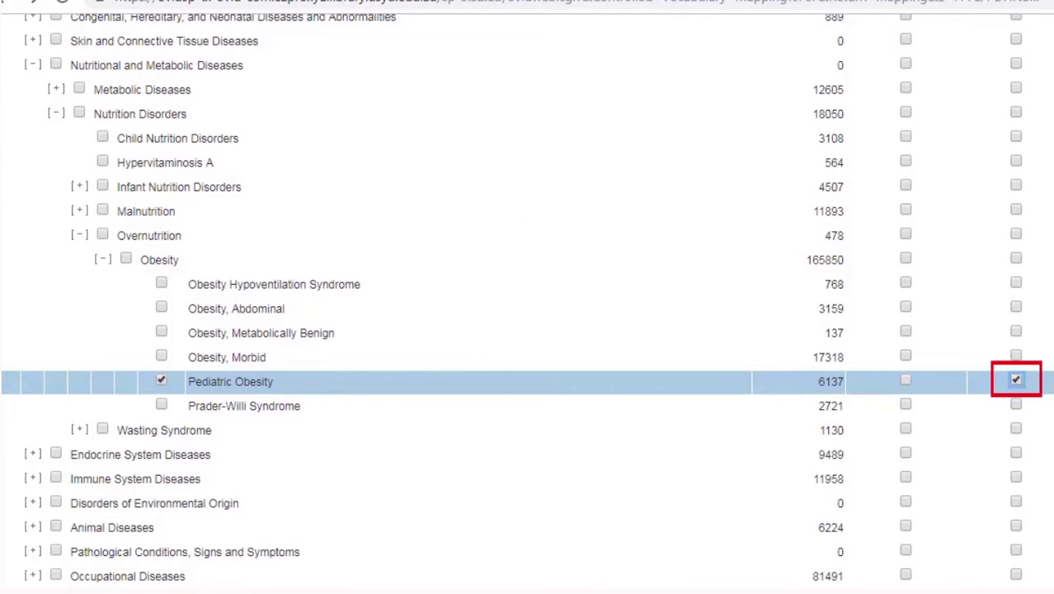
scroll(528, 297, up, 7)
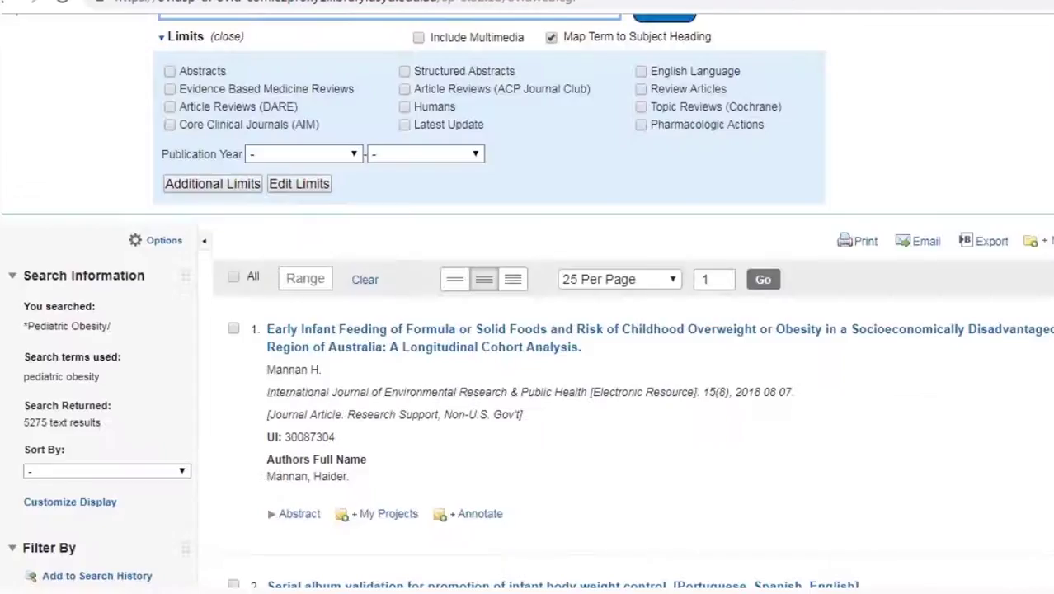
Open the complete reference of the second result, "Serial album validation for promotion of infant body weight control"
scroll(669, 295, down, 10)
scroll(669, 295, up, 4)
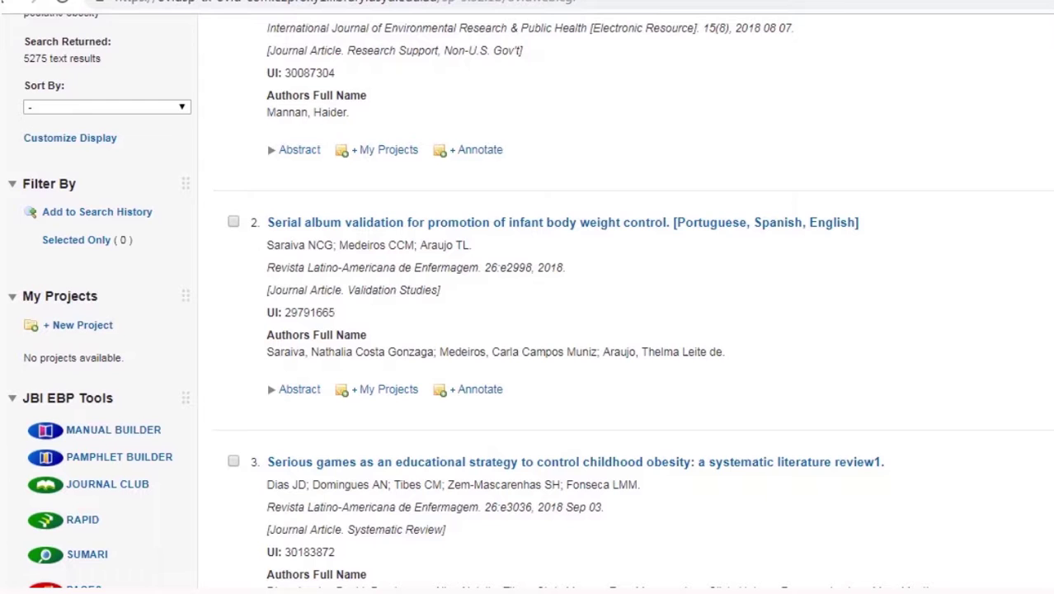
click(624, 224)
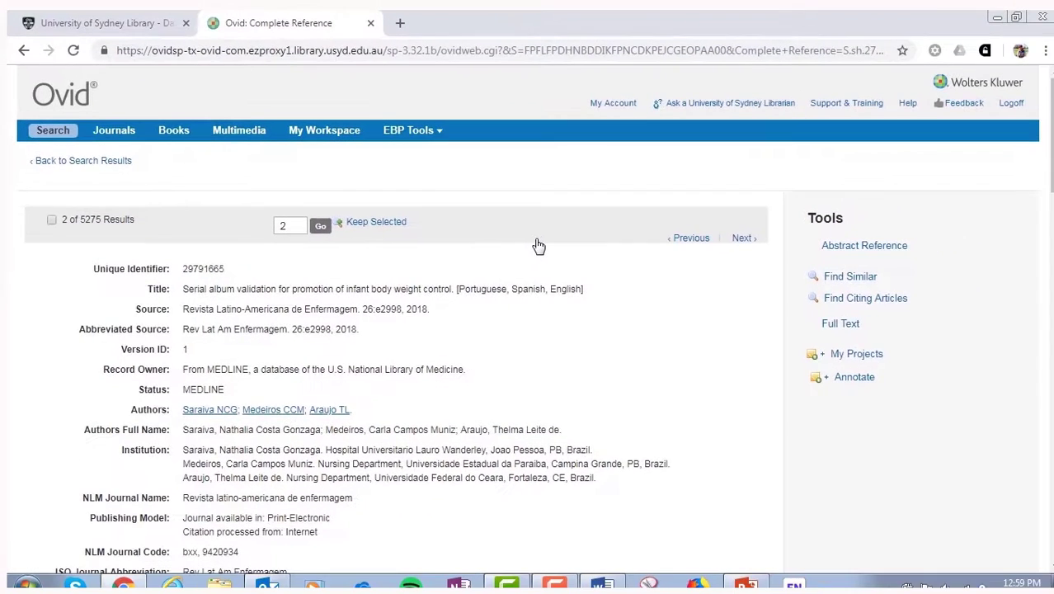
Include all subheadings for Pediatric Obesity and continue to run the subject heading search
scroll(925, 243, down, 5)
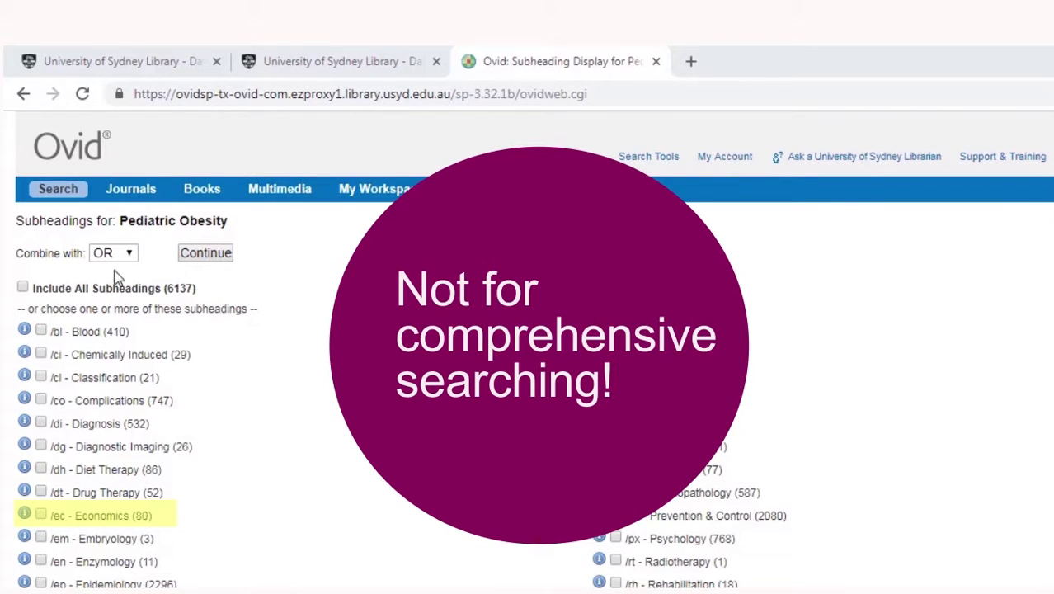
click(23, 288)
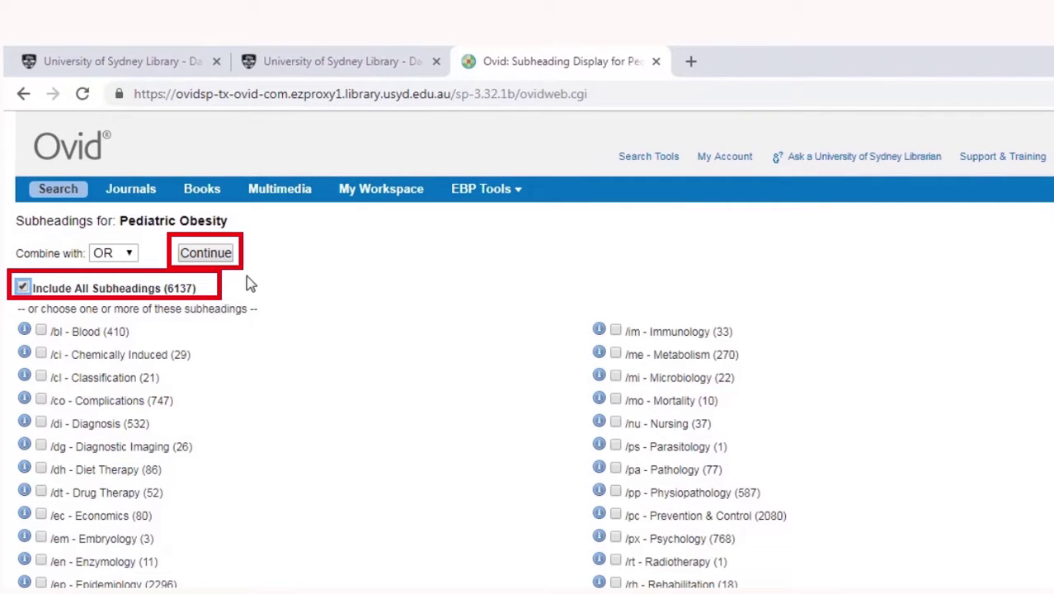
click(200, 255)
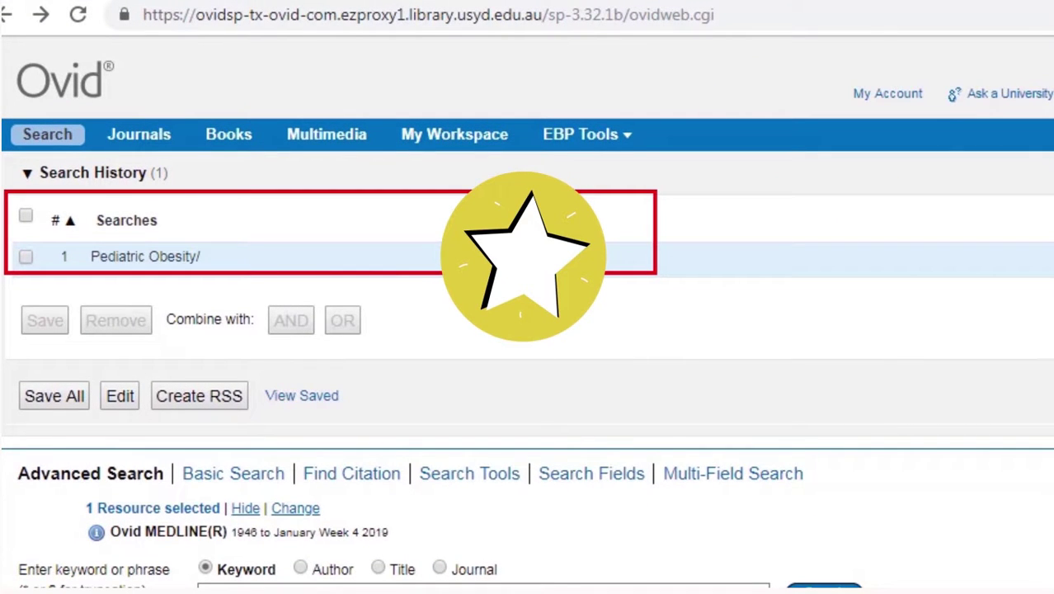
Search for the keyword phrase "body mass index" with mapping to subject headings turned on
key(alt+Tab)
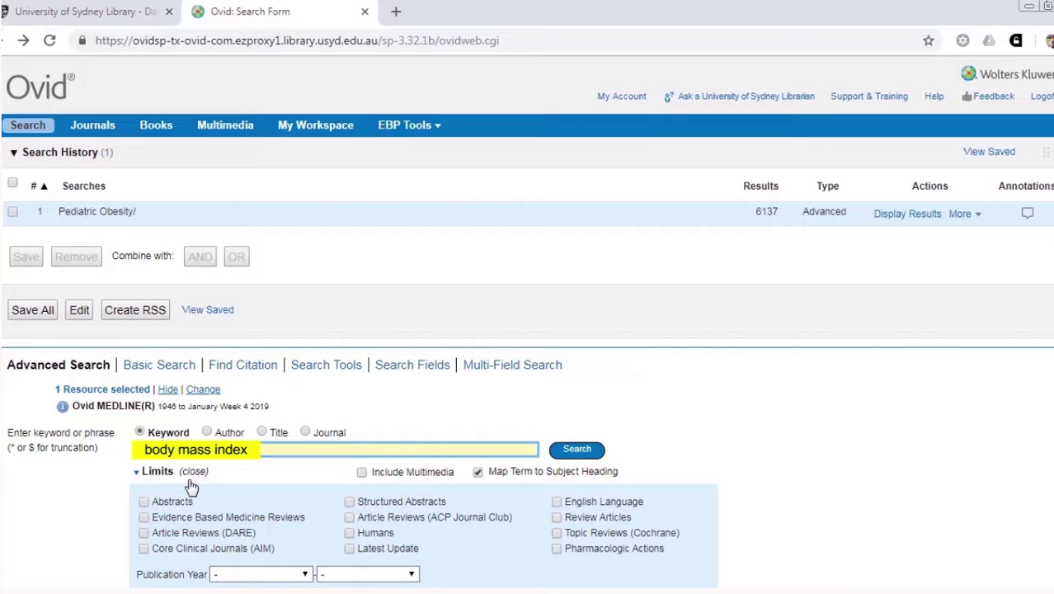
click(585, 452)
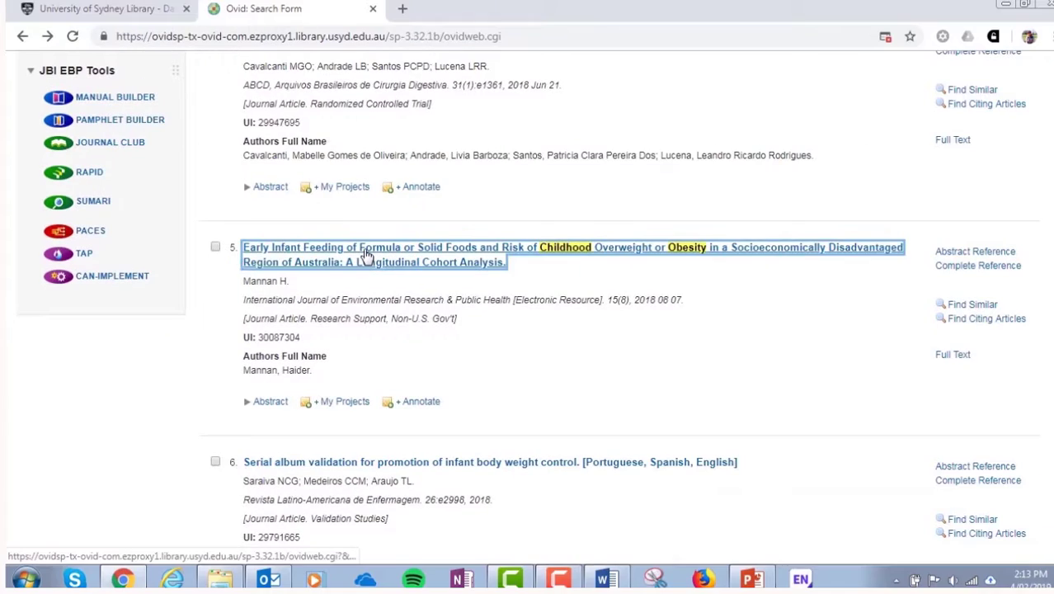
Open the fifth result, "Early Infant Feeding of Formula or Solid Foods", and examine its MeSH subject headings, keyword headings and abstract
click(367, 257)
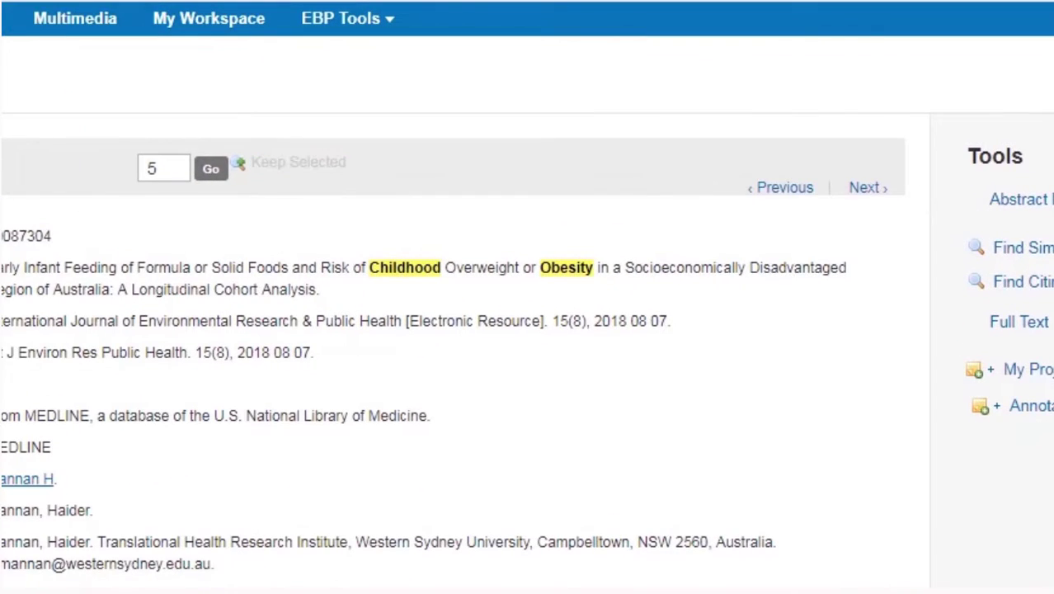
scroll(528, 330, down, 3)
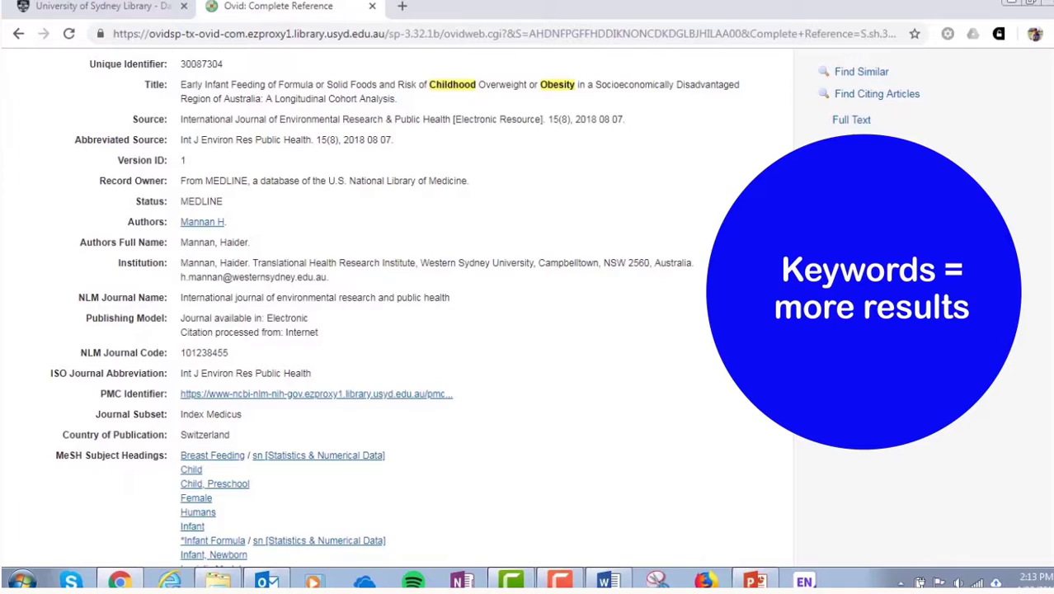
scroll(425, 307, down, 3)
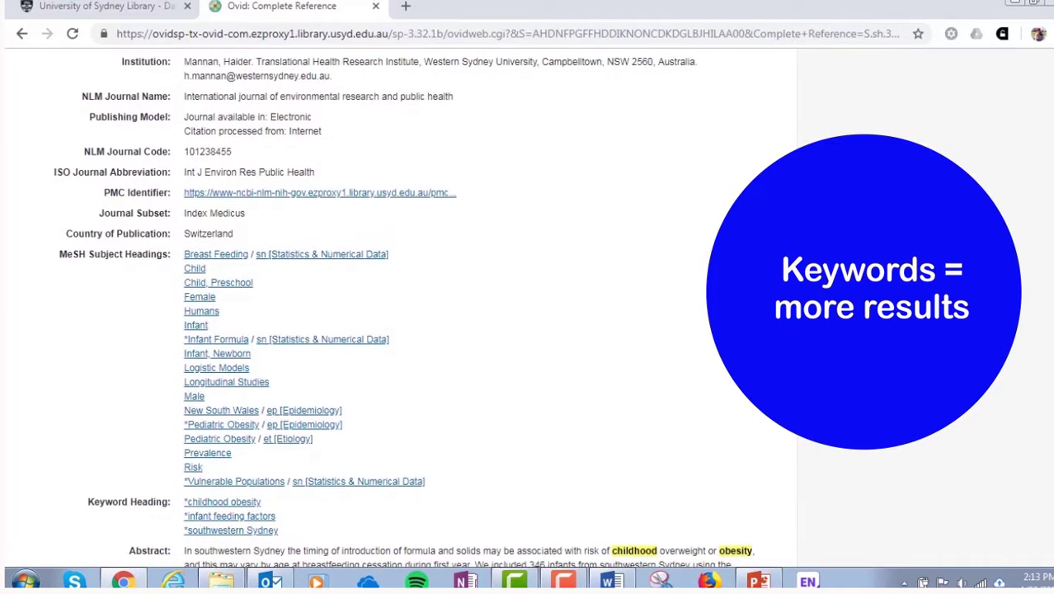
scroll(406, 310, down, 2)
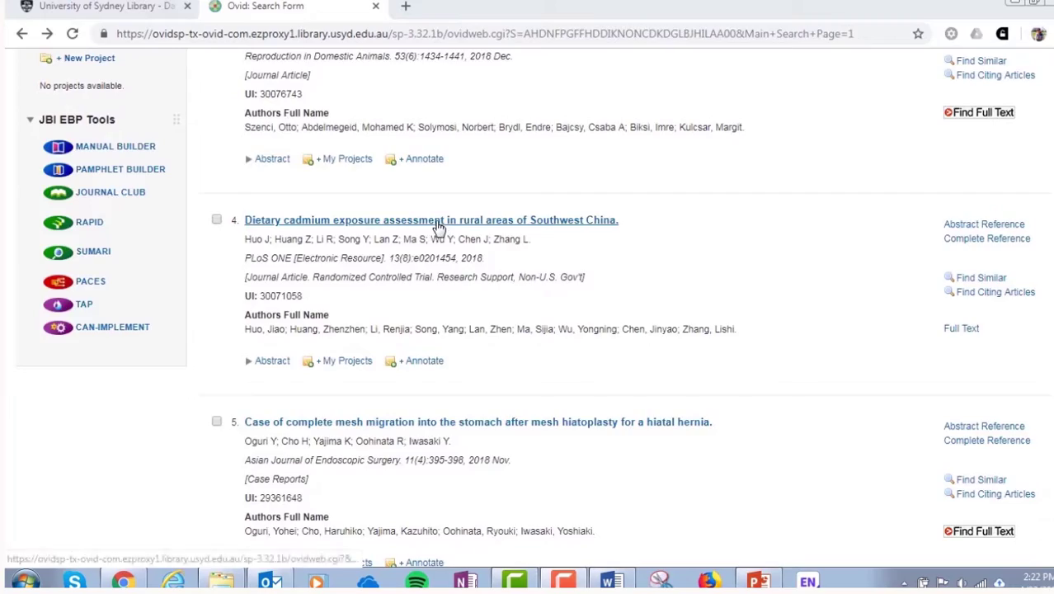
Open the fourth bodyweight result, "Dietary cadmium exposure assessment in rural areas of Southwest China", and examine the fields of its complete reference
click(438, 231)
scroll(438, 231, down, 2)
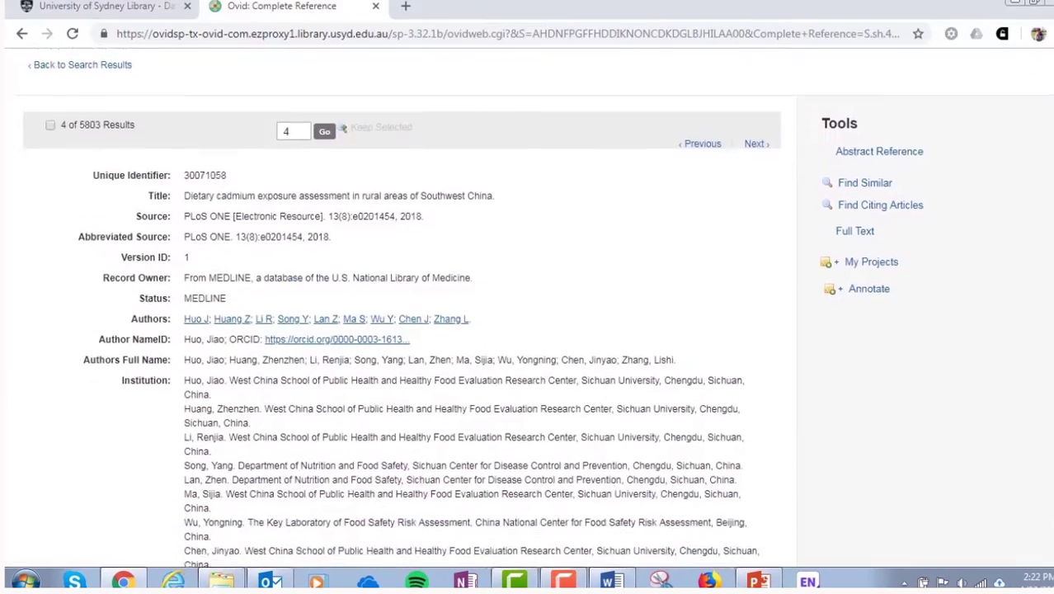
scroll(533, 308, down, 3)
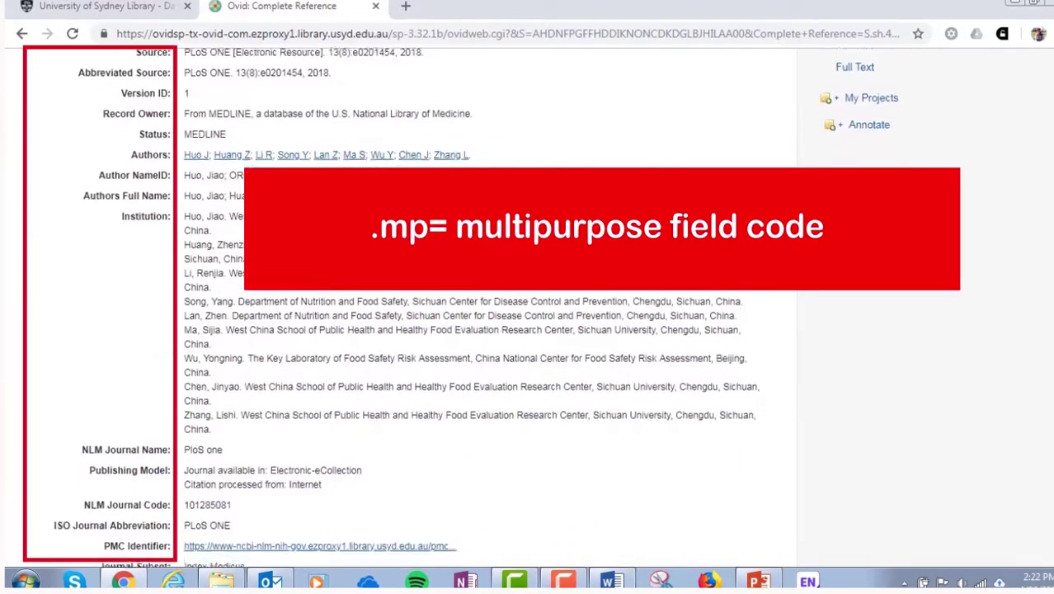
scroll(532, 309, down, 3)
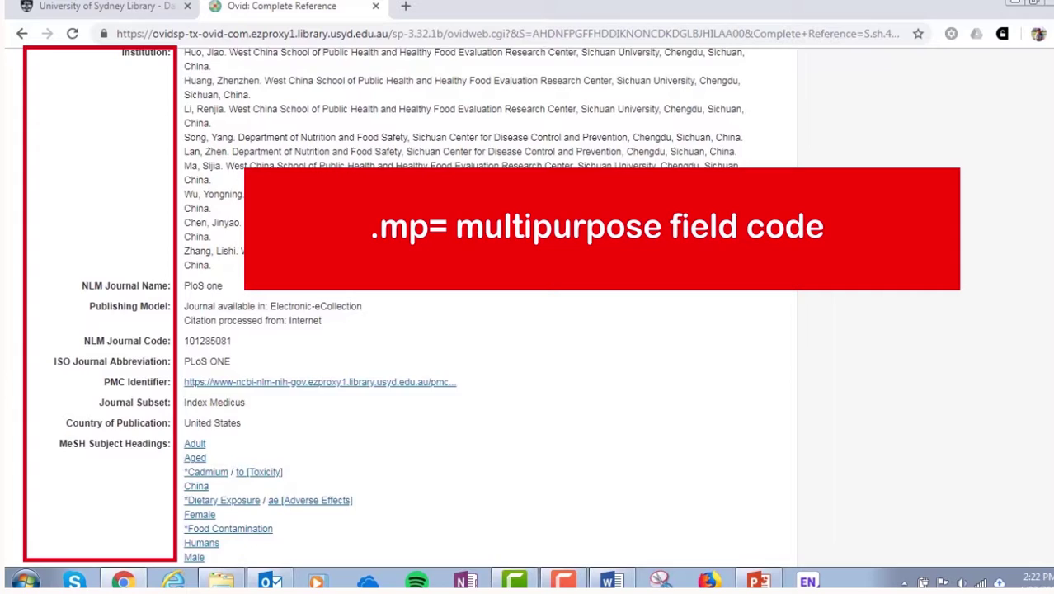
scroll(532, 309, down, 4)
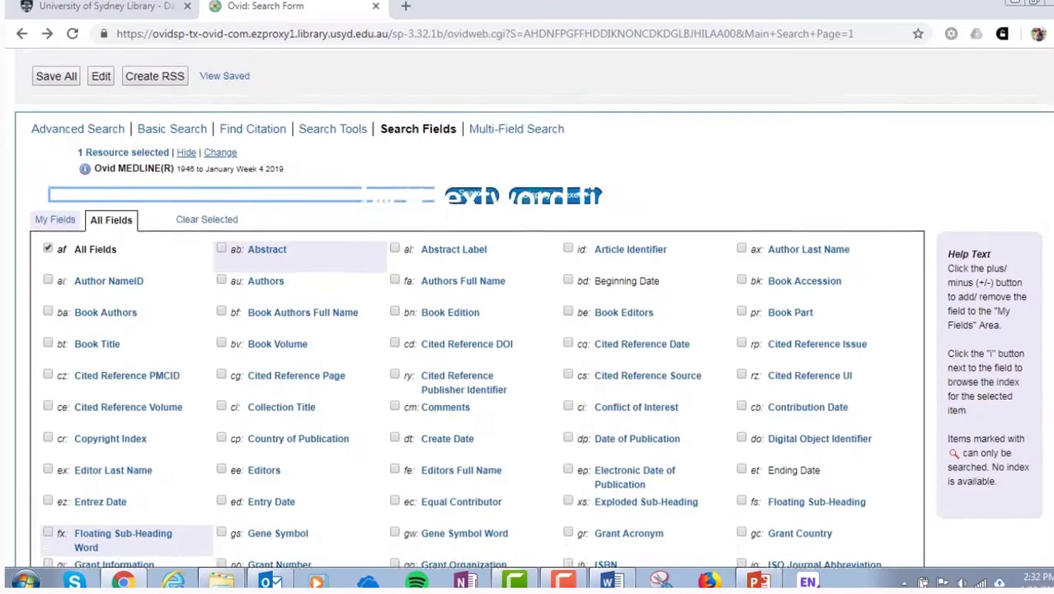
Look through the All Fields list of searchable field codes
scroll(533, 308, down, 1)
scroll(533, 309, down, 2)
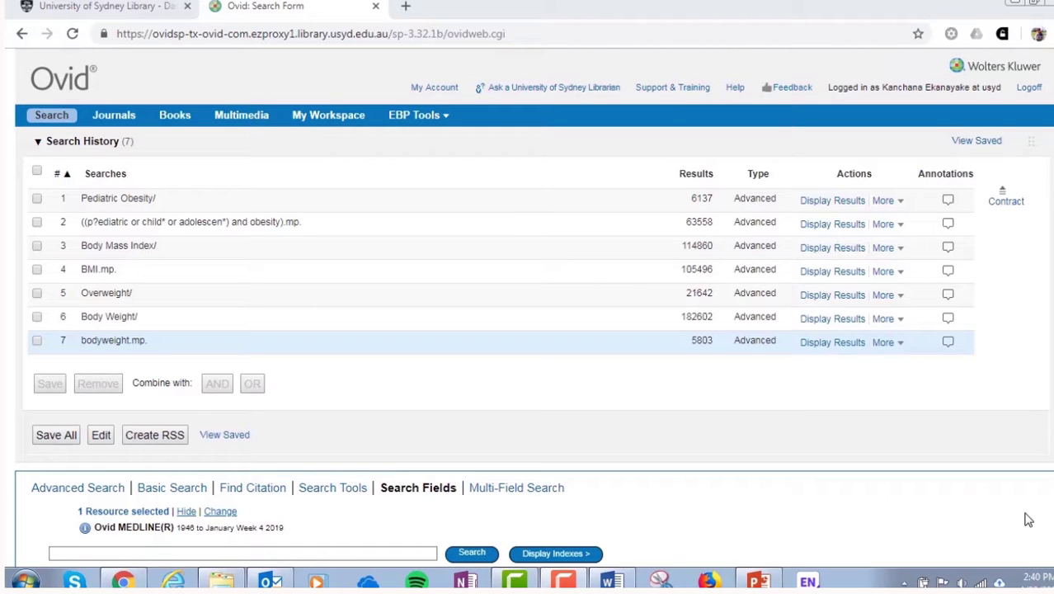
Select all seven obesity-related searches in the search history and combine them with OR
click(610, 581)
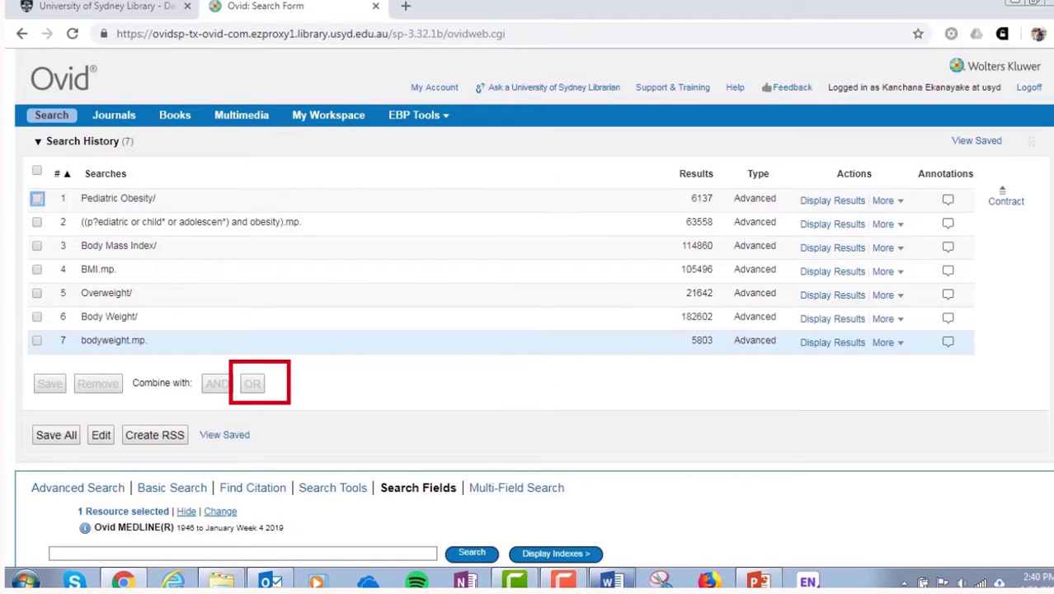
click(38, 172)
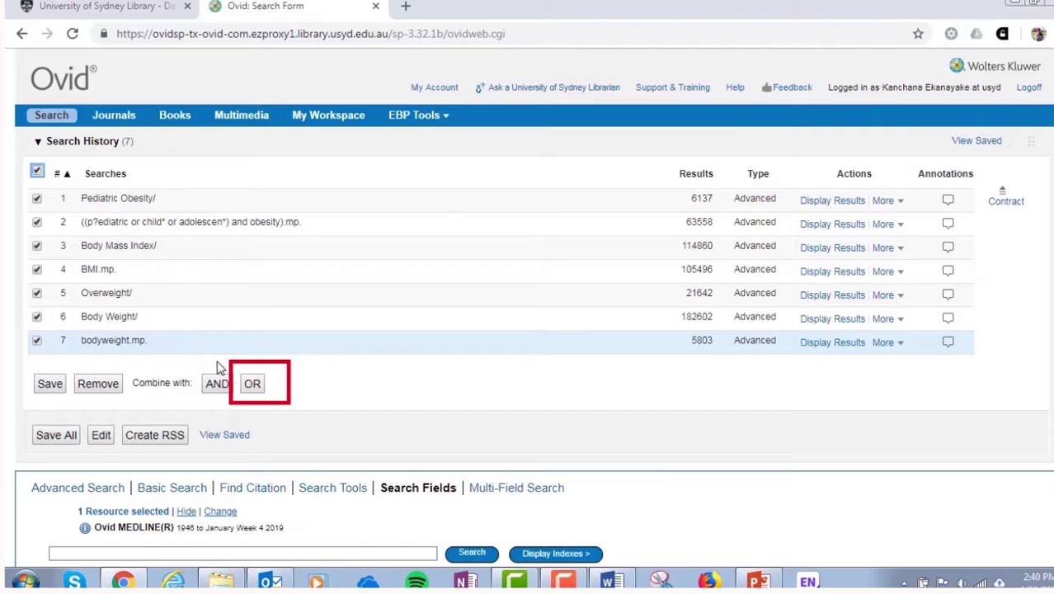
click(252, 384)
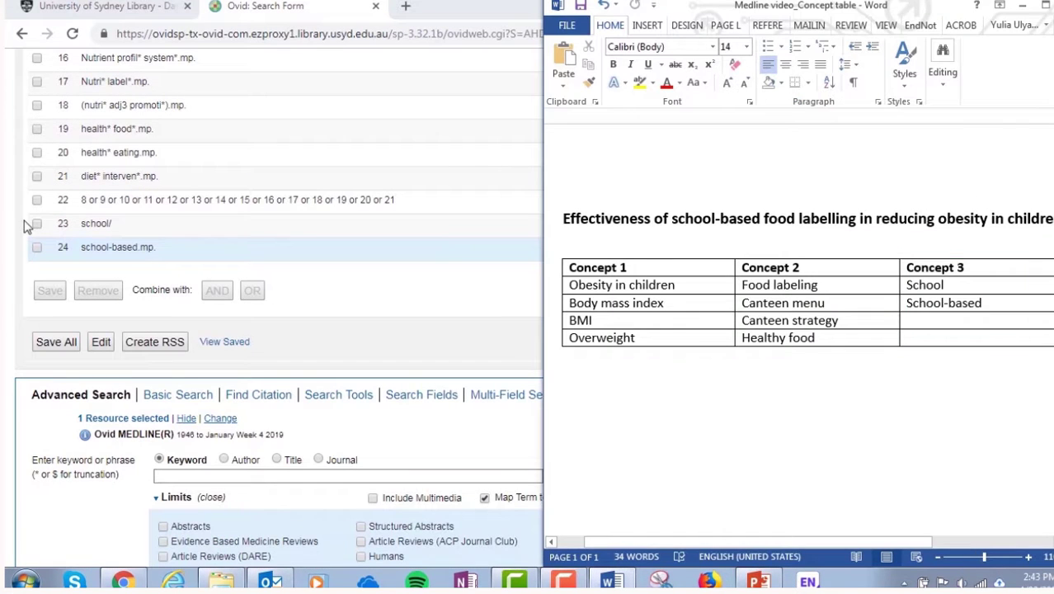
Select searches 23 (school/) and 24 (school-based.mp.) and combine them with OR
click(37, 224)
click(36, 247)
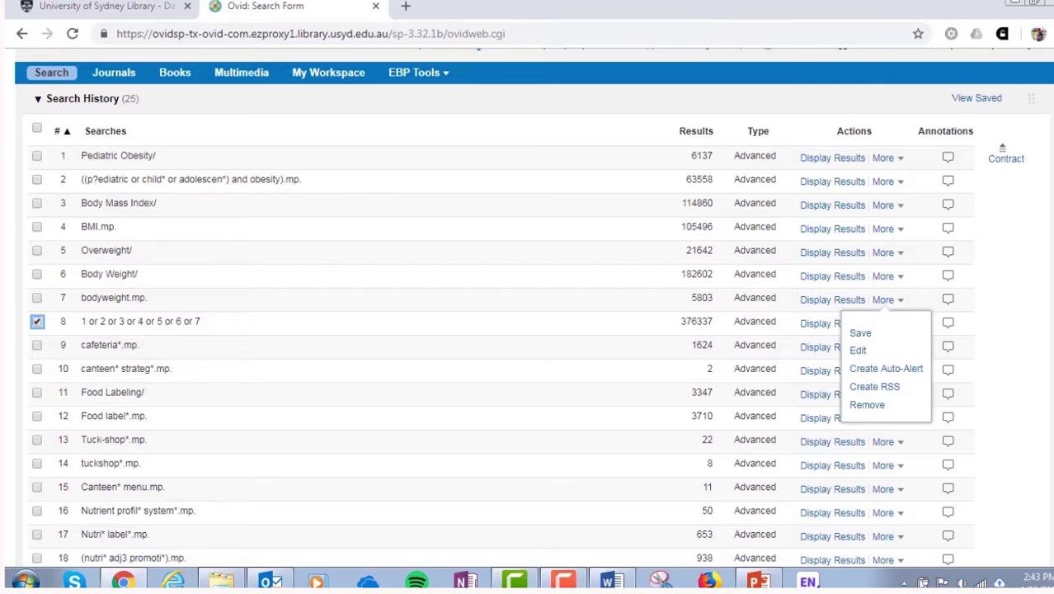
Add searches 22 and 25 to the selected search 8 and combine the three concepts with AND
scroll(487, 247, down, 5)
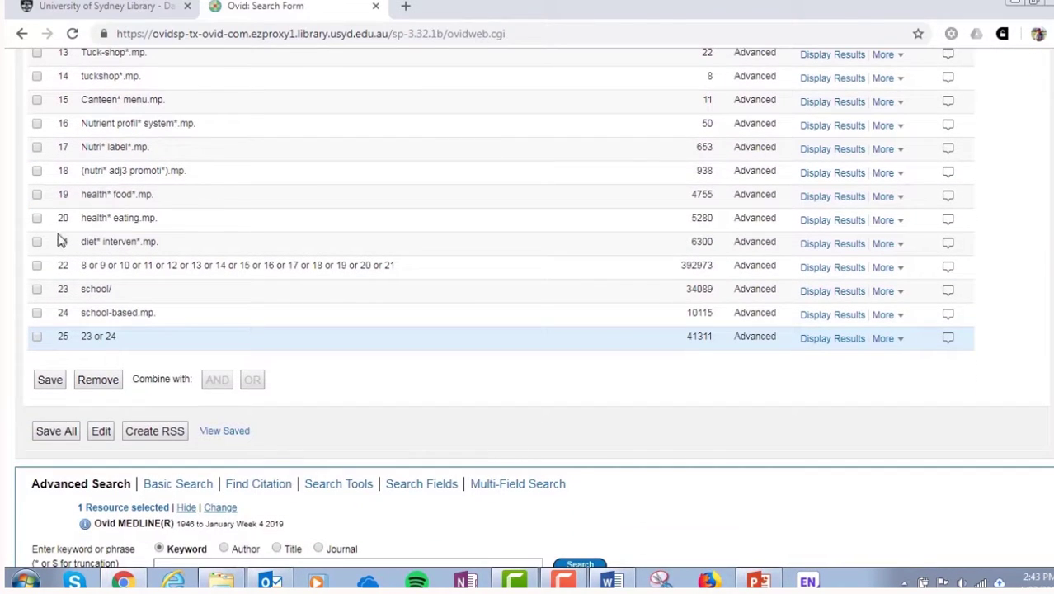
click(37, 265)
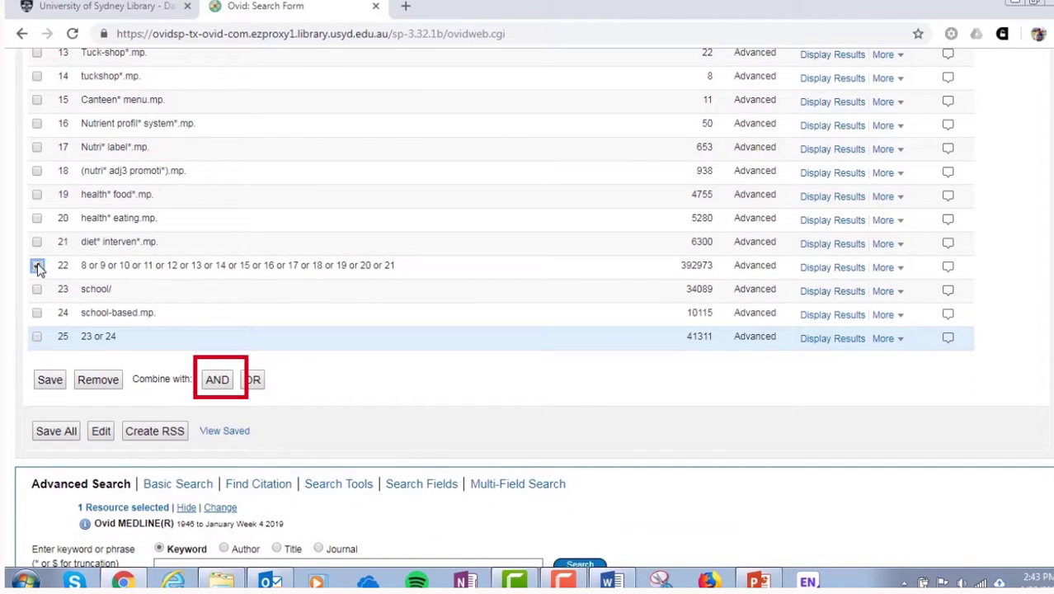
click(37, 336)
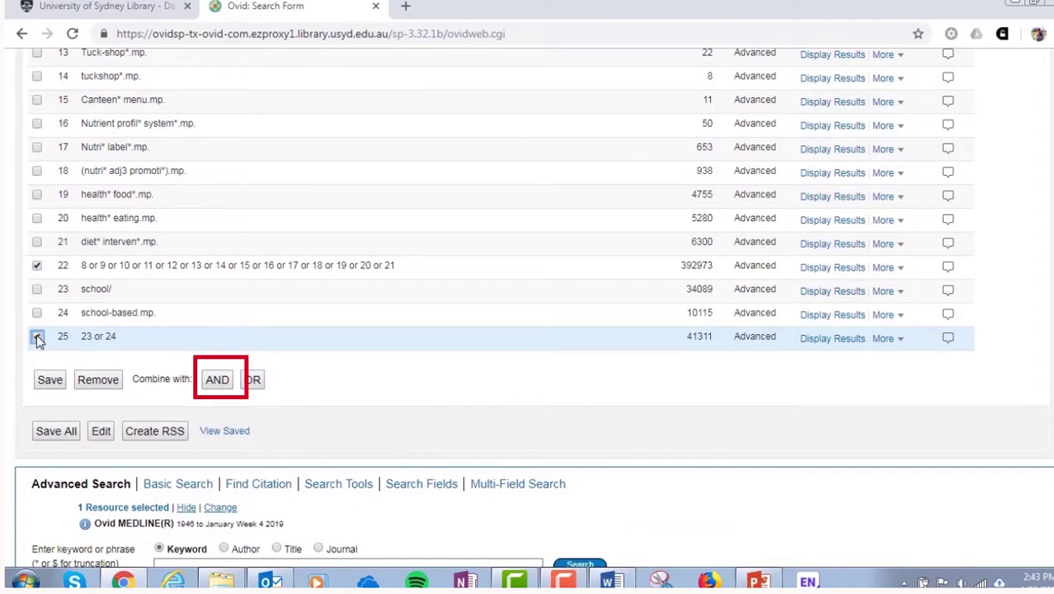
click(219, 384)
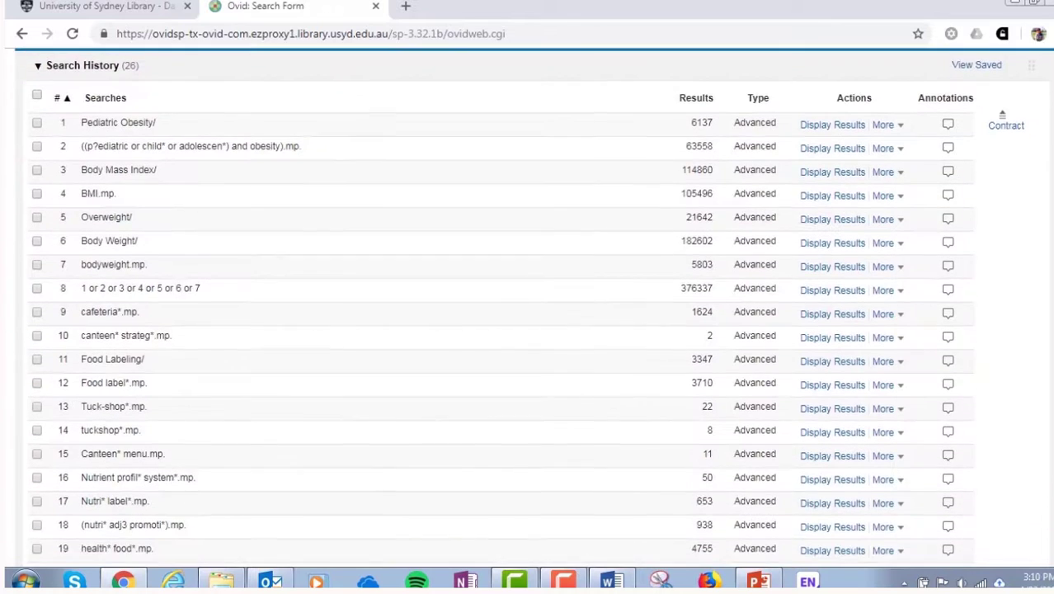
Review the search history down to the combined search "8 and 22 and 25" and open the additional limits
scroll(528, 297, down, 3)
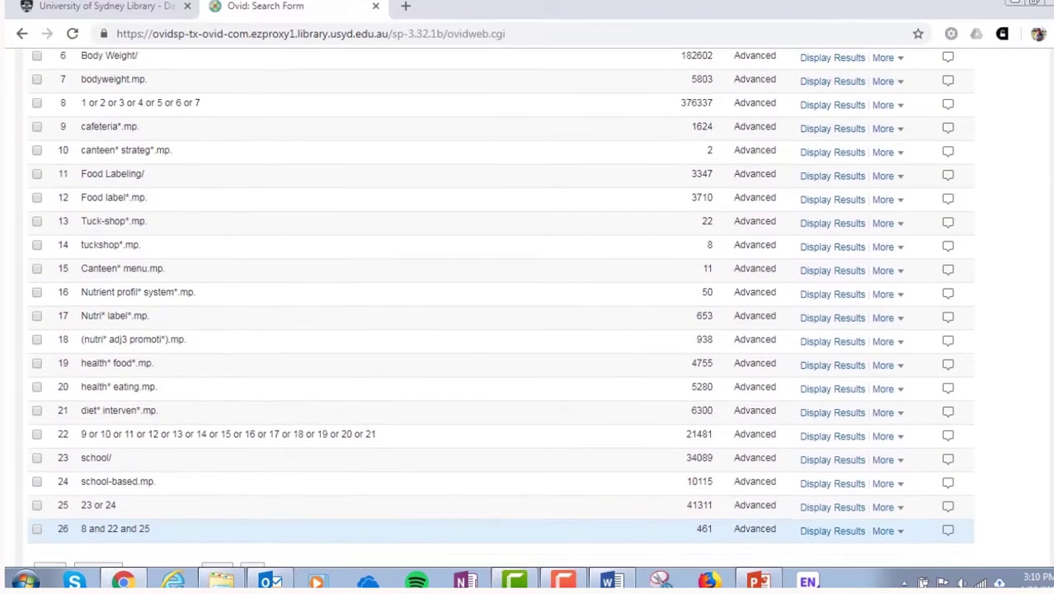
scroll(527, 305, down, 5)
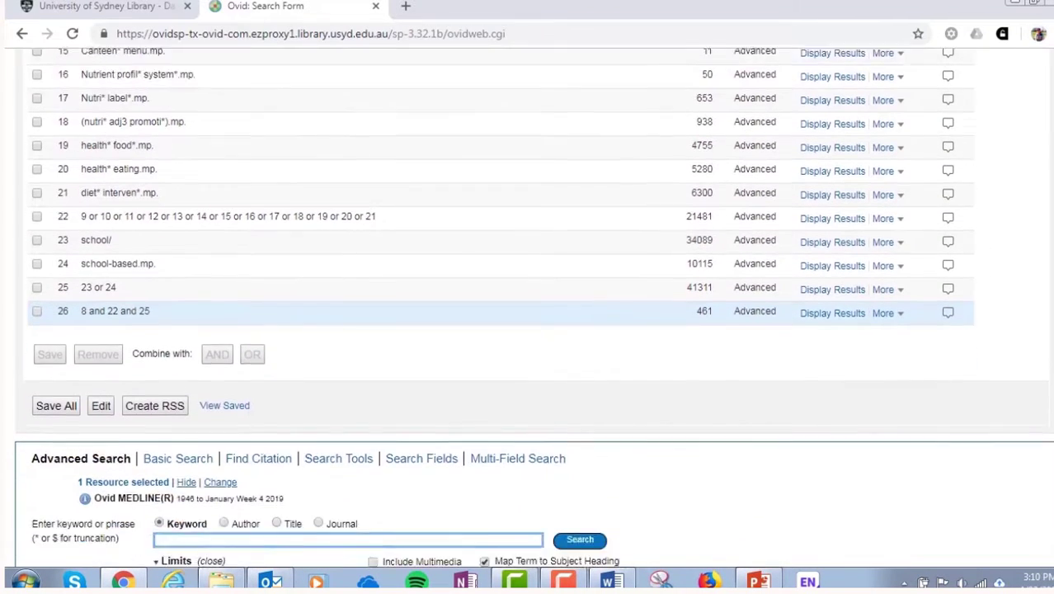
scroll(528, 305, down, 1)
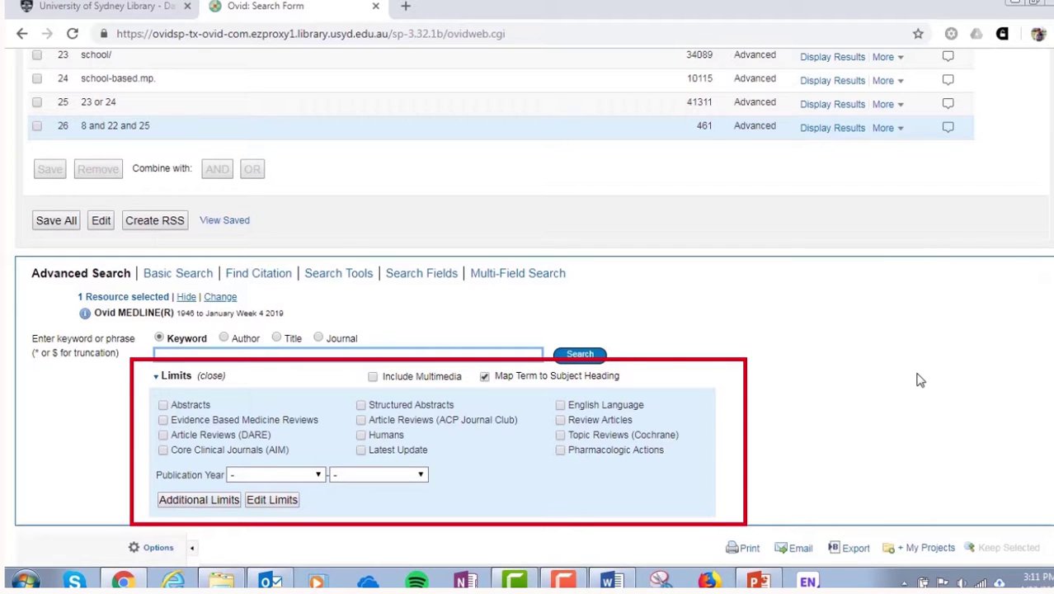
click(213, 501)
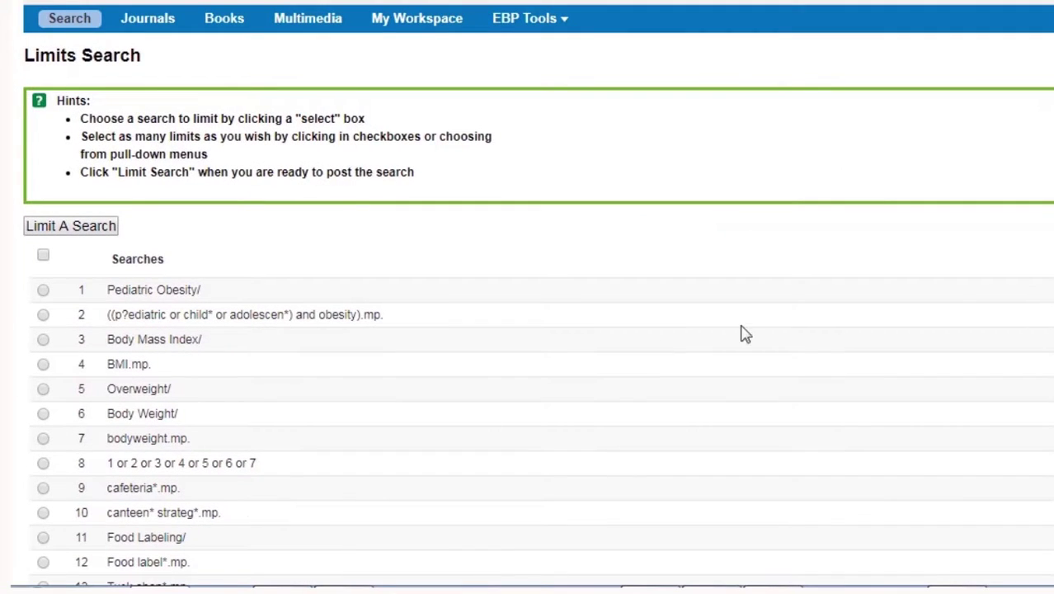
Examine the options for limiting a search, including age groups, languages and the full Publication Types list
scroll(528, 330, down, 12)
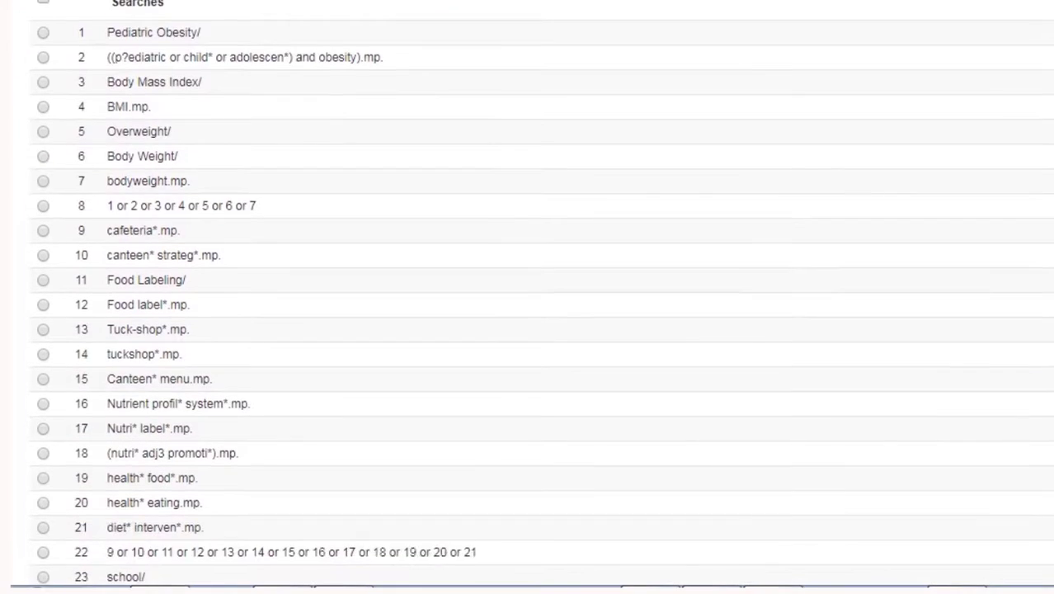
scroll(528, 330, down, 2)
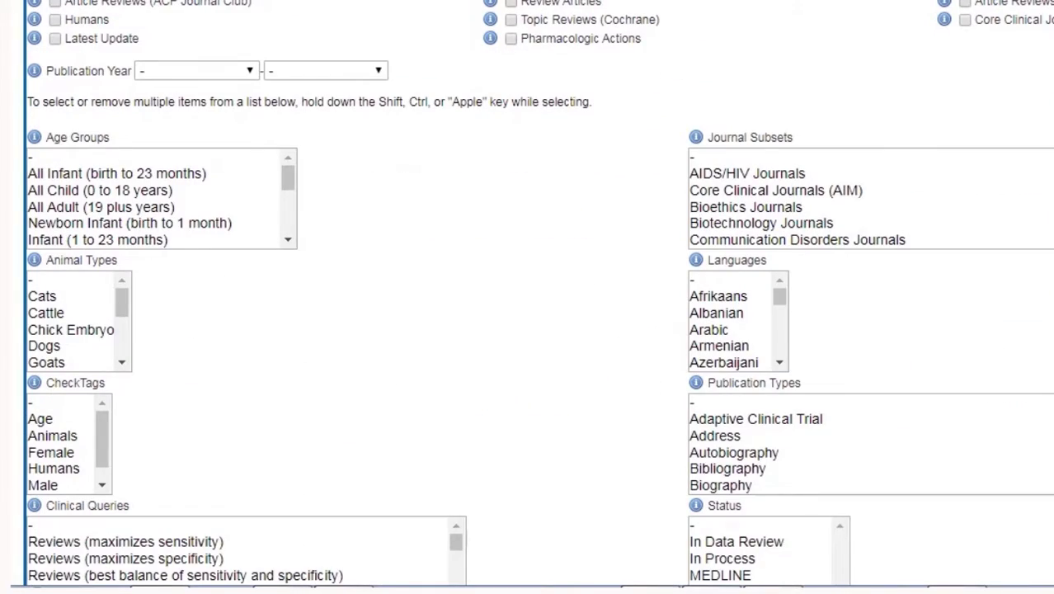
scroll(824, 445, down, 5)
scroll(824, 446, down, 10)
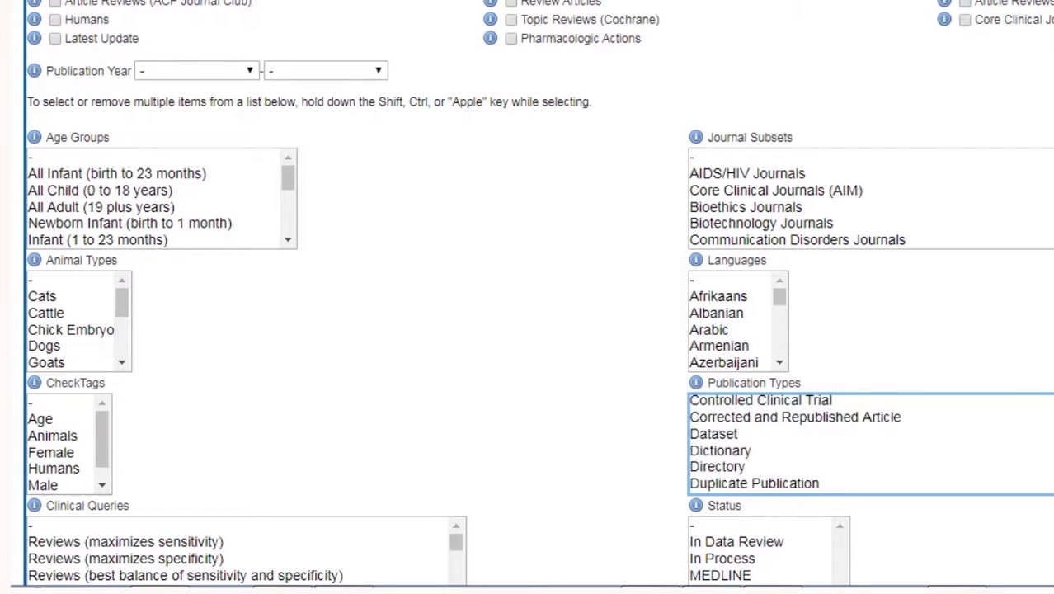
scroll(825, 445, down, 10)
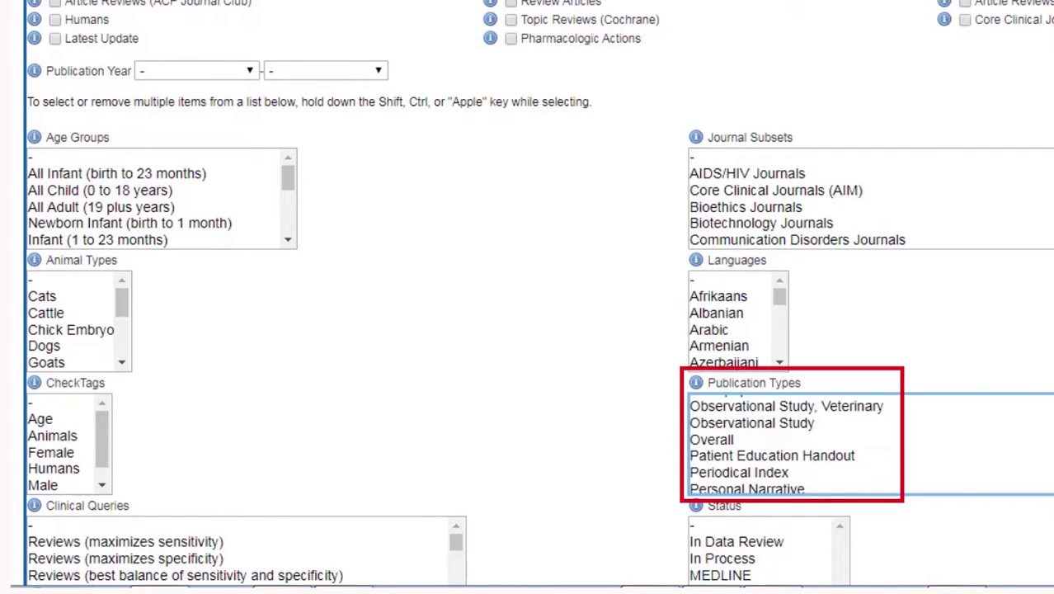
scroll(824, 445, down, 3)
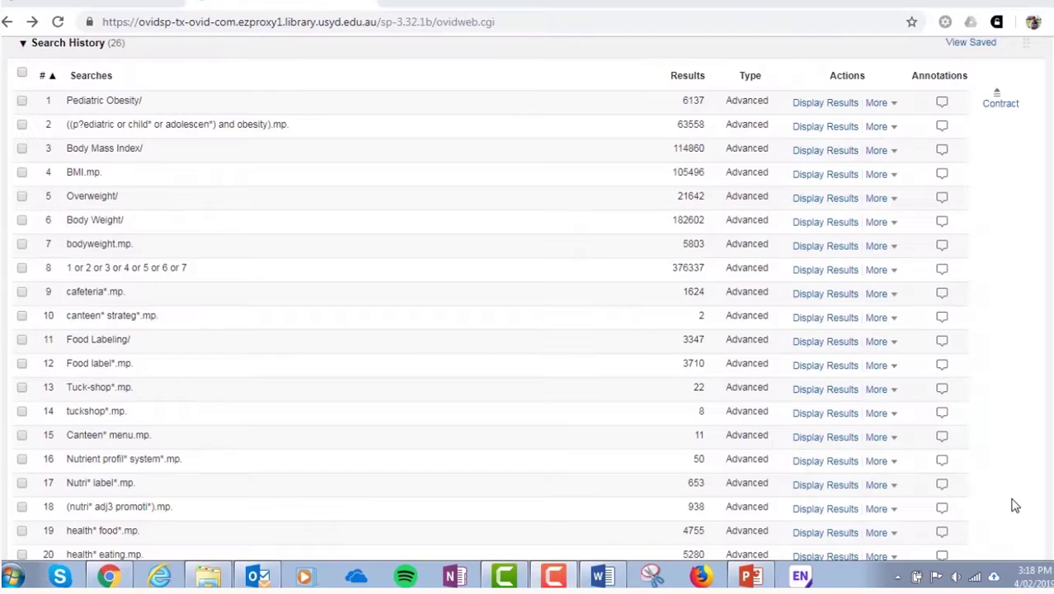
Open the search history for editing from the Pediatric Obesity/ search and examine the actions available for each line
click(878, 102)
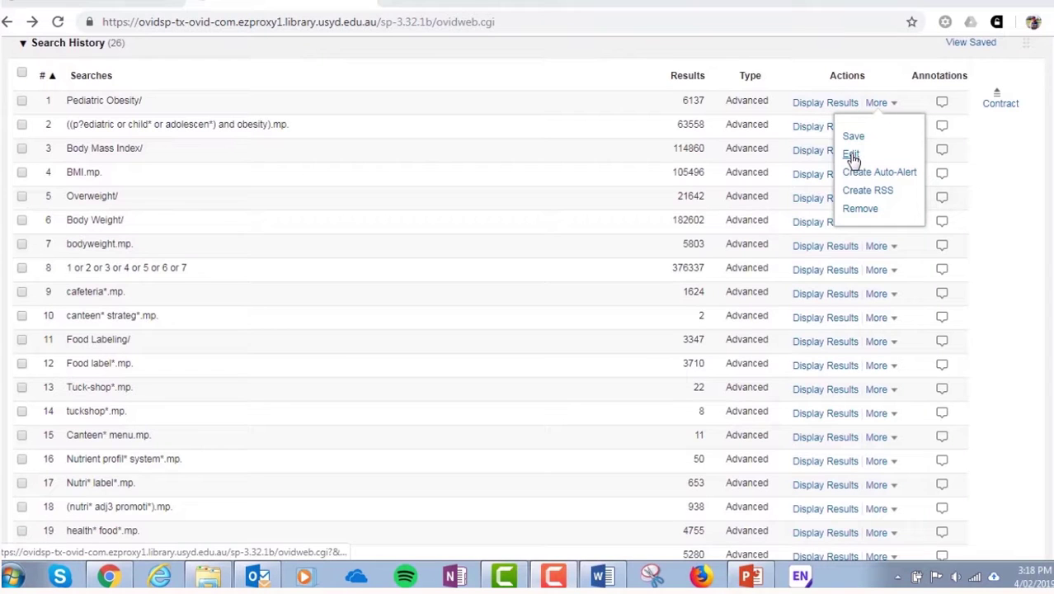
click(852, 157)
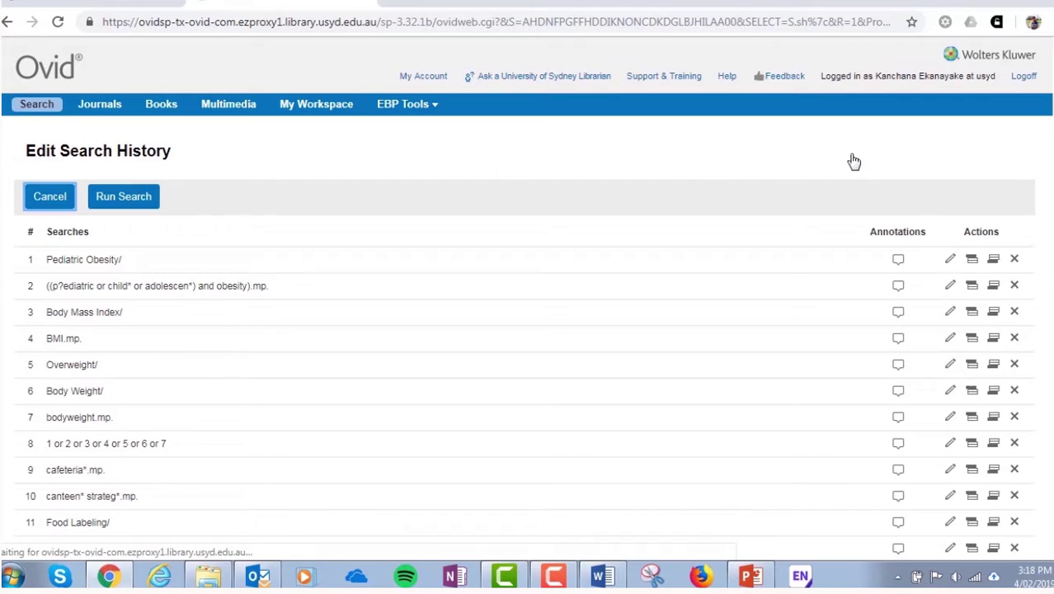
scroll(1043, 183, down, 2)
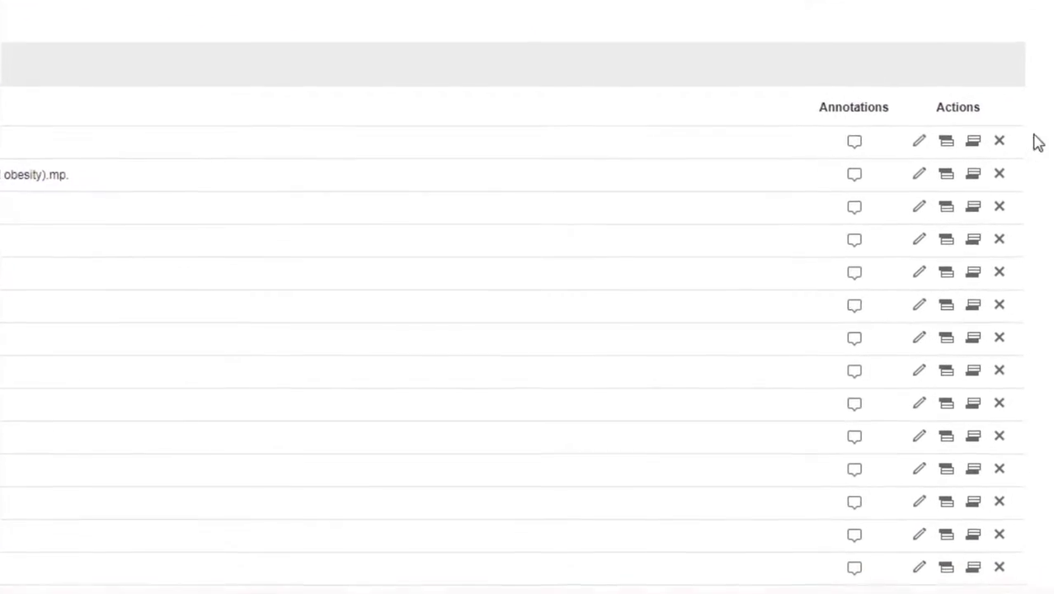
click(595, 575)
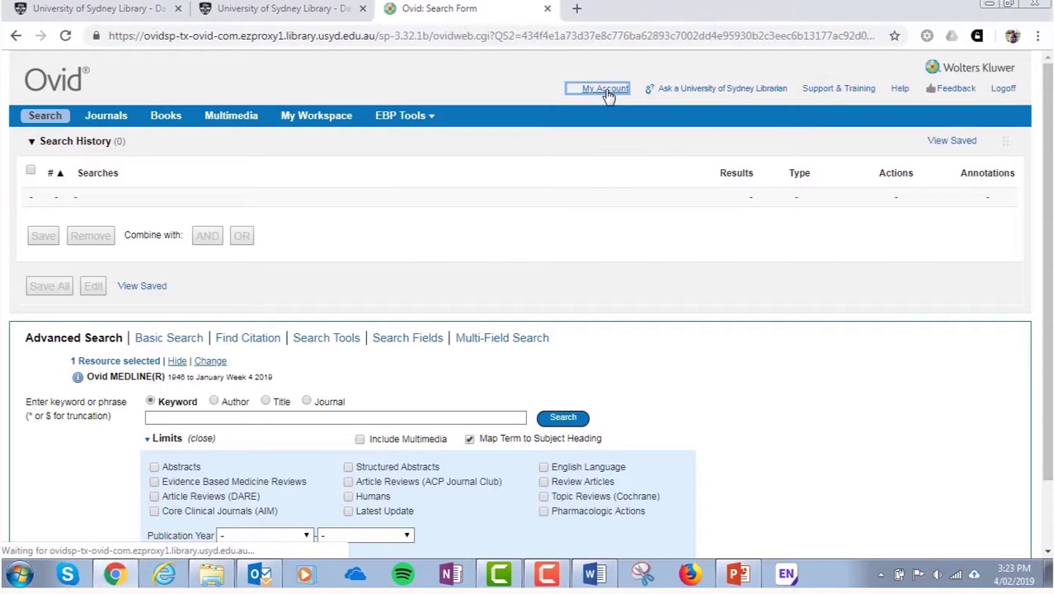
Open the form for creating a personal Ovid account and review the details it asks for
click(608, 94)
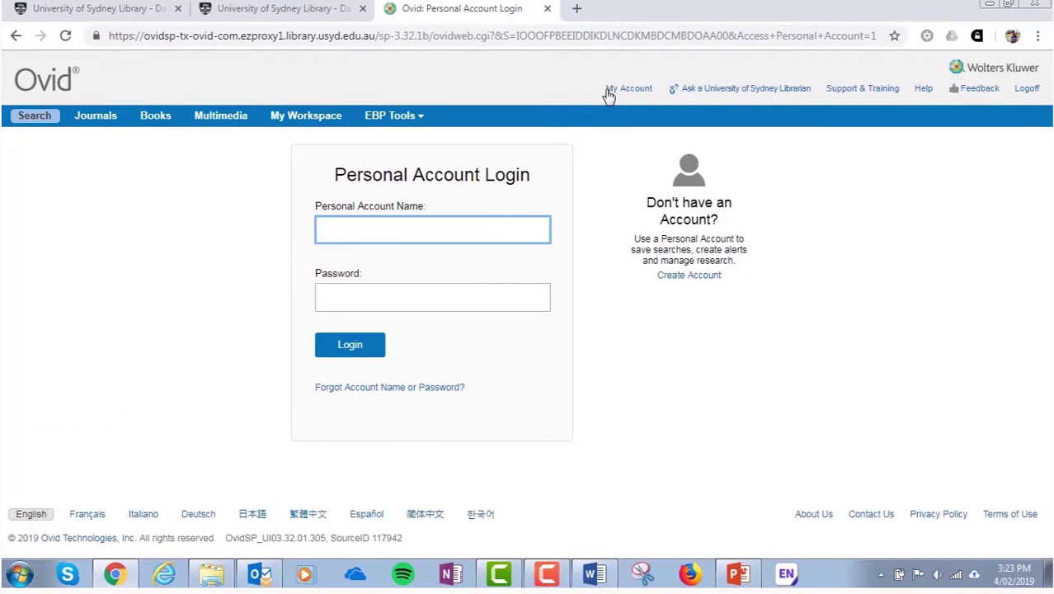
click(688, 277)
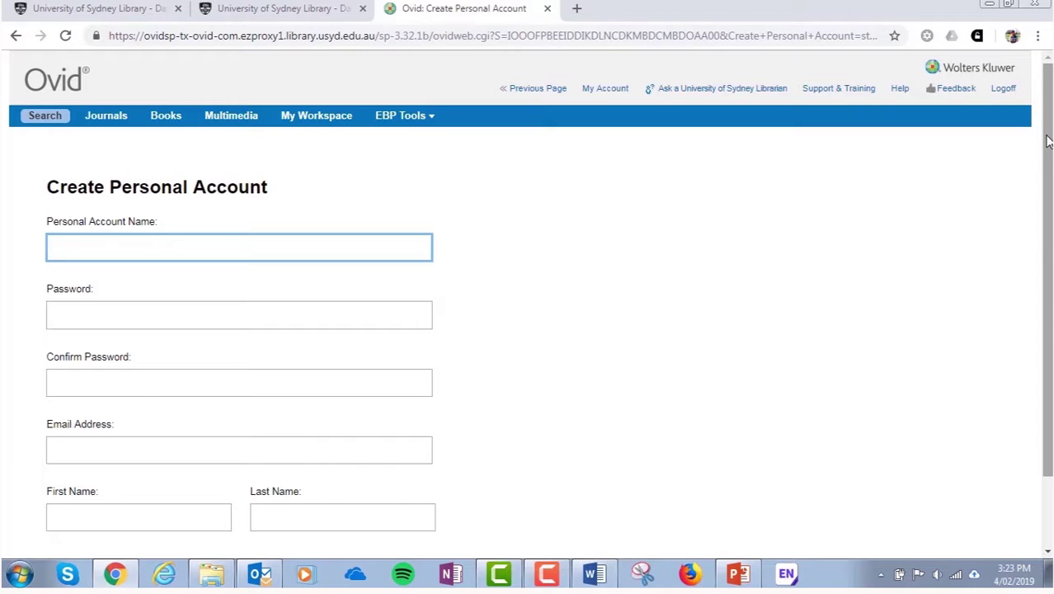
scroll(1047, 142, down, 2)
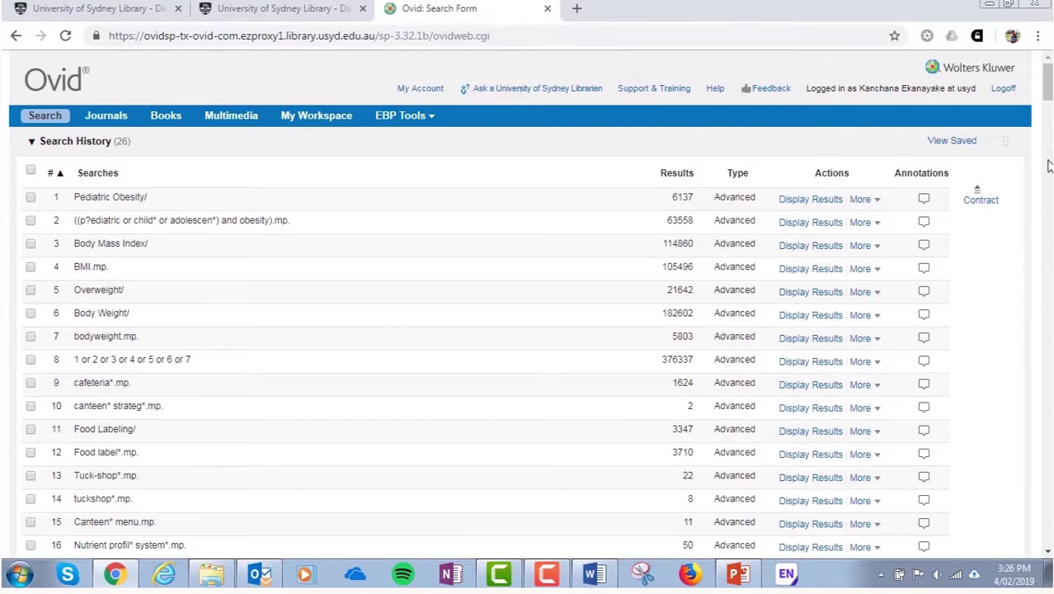
Set up saving the entire search history under the name obesity_Medline_04022019
scroll(1047, 165, down, 8)
click(51, 241)
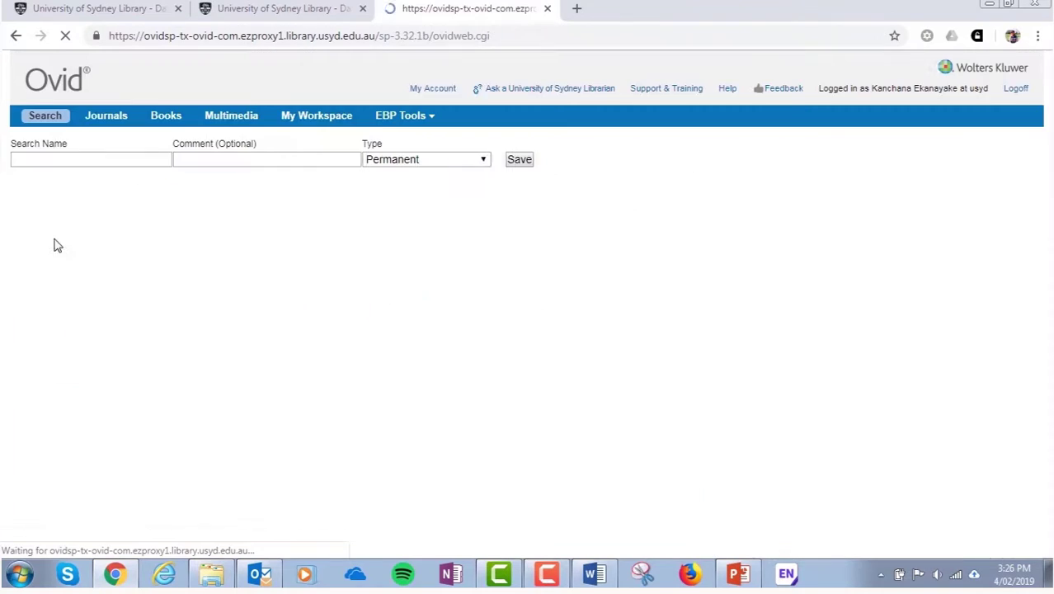
click(52, 159)
text(obesity_Medline_04022019)
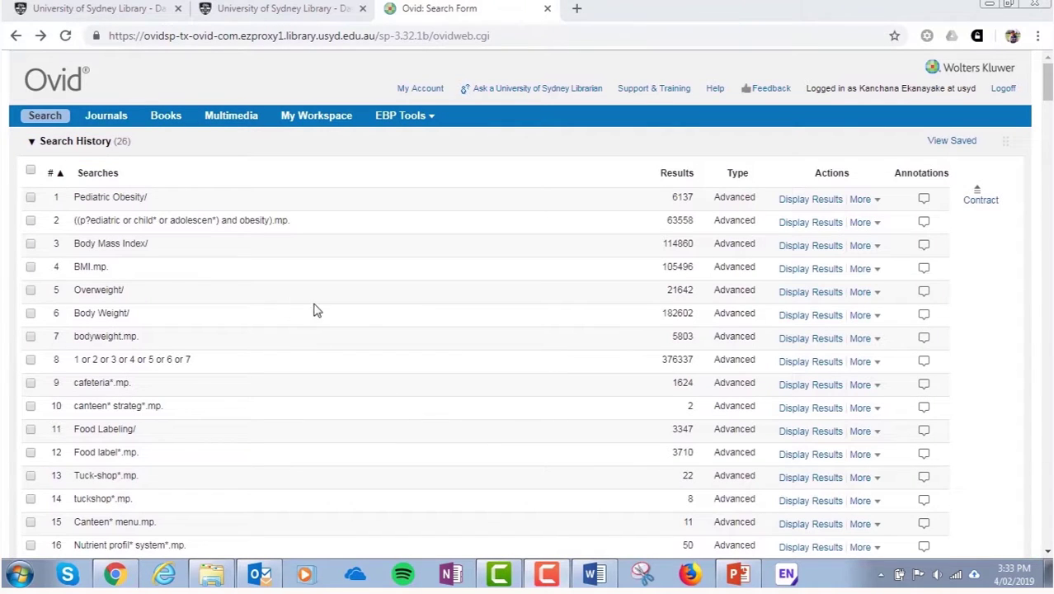
Select searches 1 to 7, from Pediatric Obesity/ to bodyweight.mp., in the search history
click(31, 198)
click(30, 221)
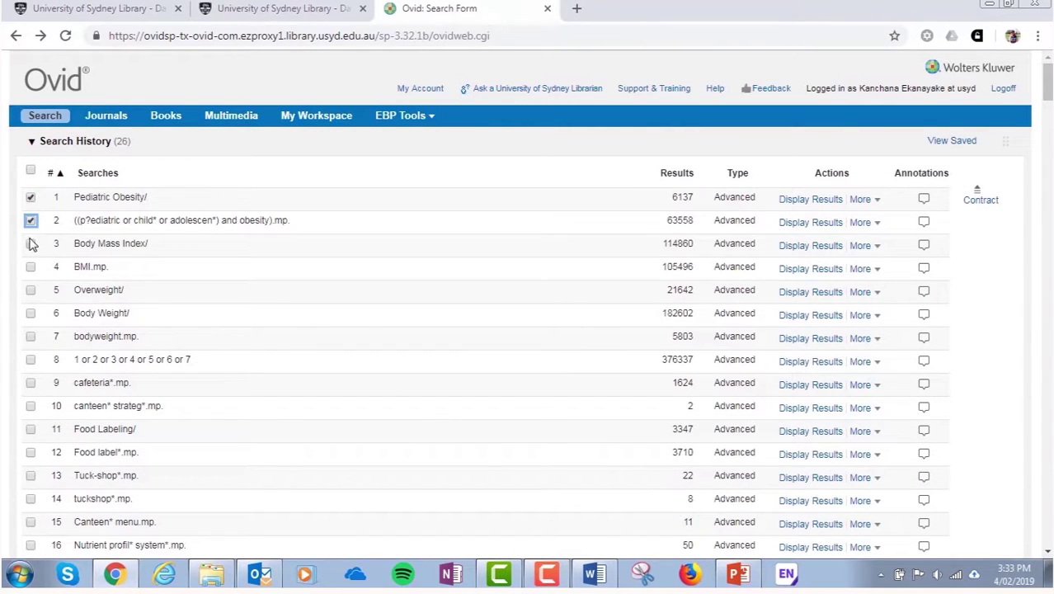
click(31, 243)
click(30, 267)
click(30, 290)
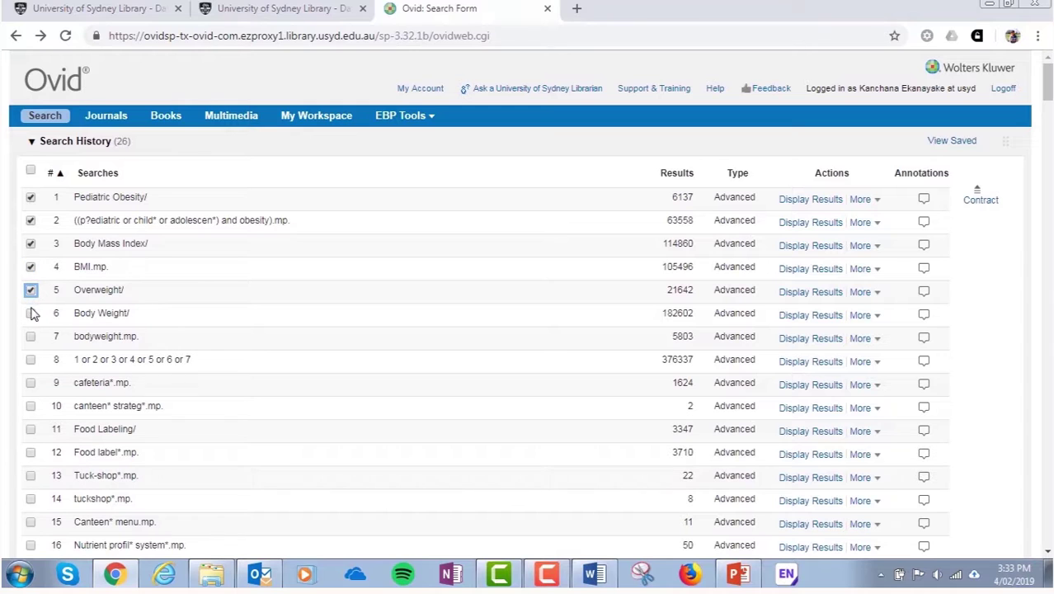
click(30, 314)
click(31, 336)
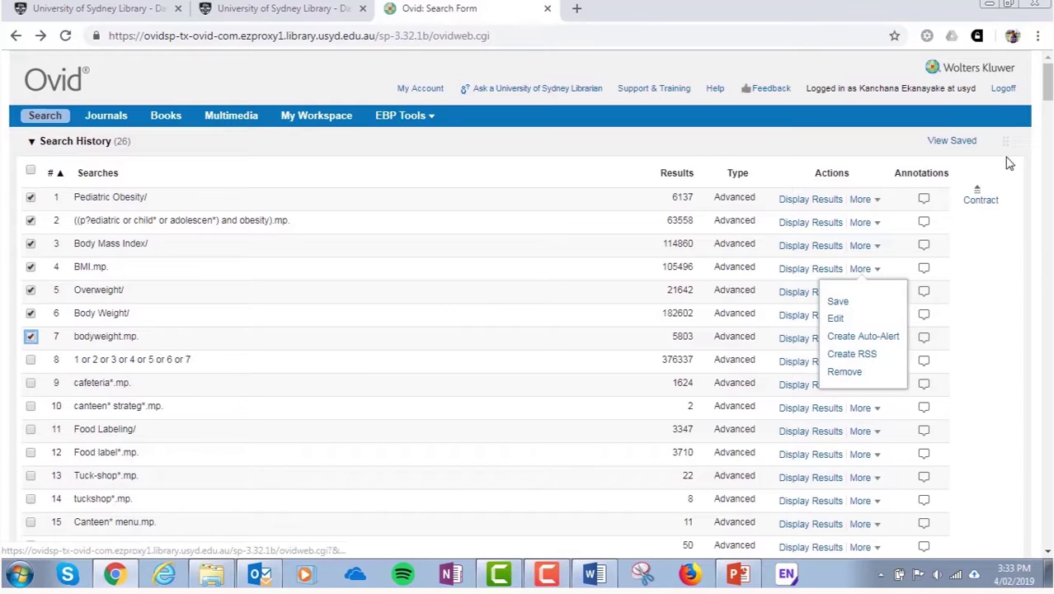
drag(1047, 89, 1049, 137)
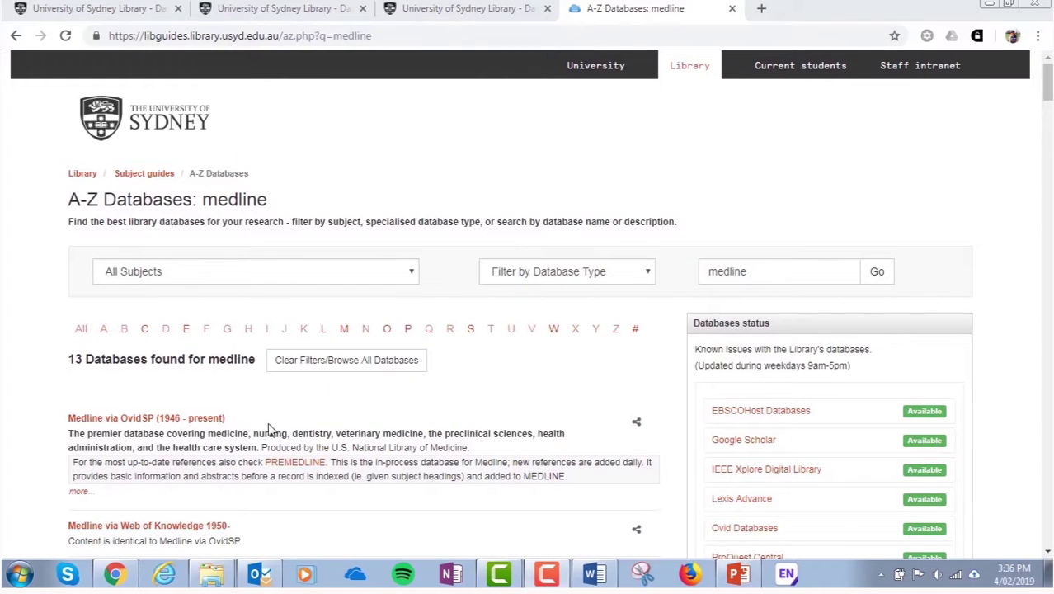
Start Medline via OvidSP (1946 - present) from the library database list and look through the saved permanent searches
click(145, 423)
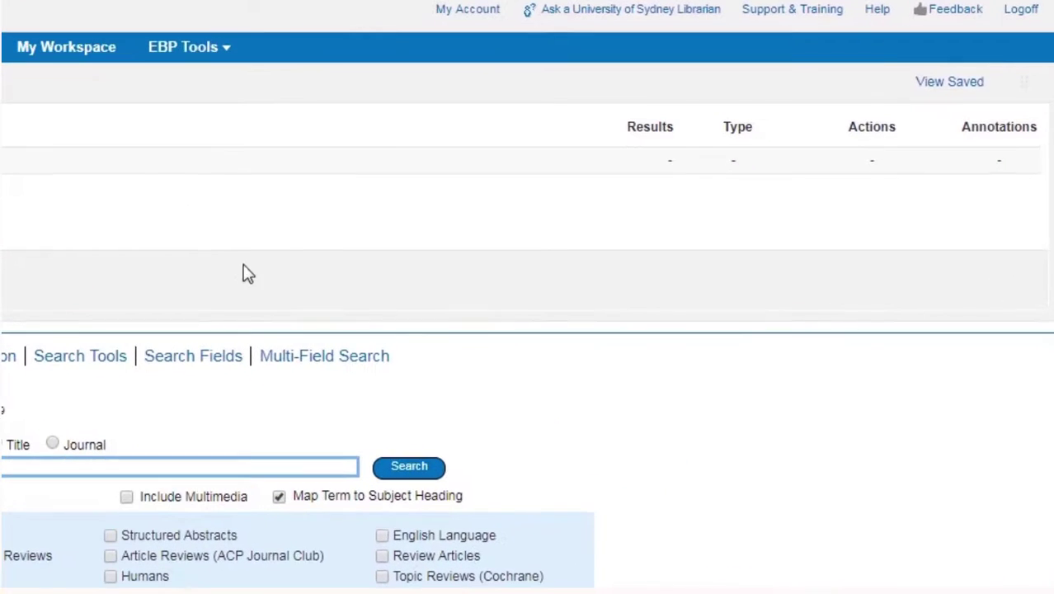
click(946, 93)
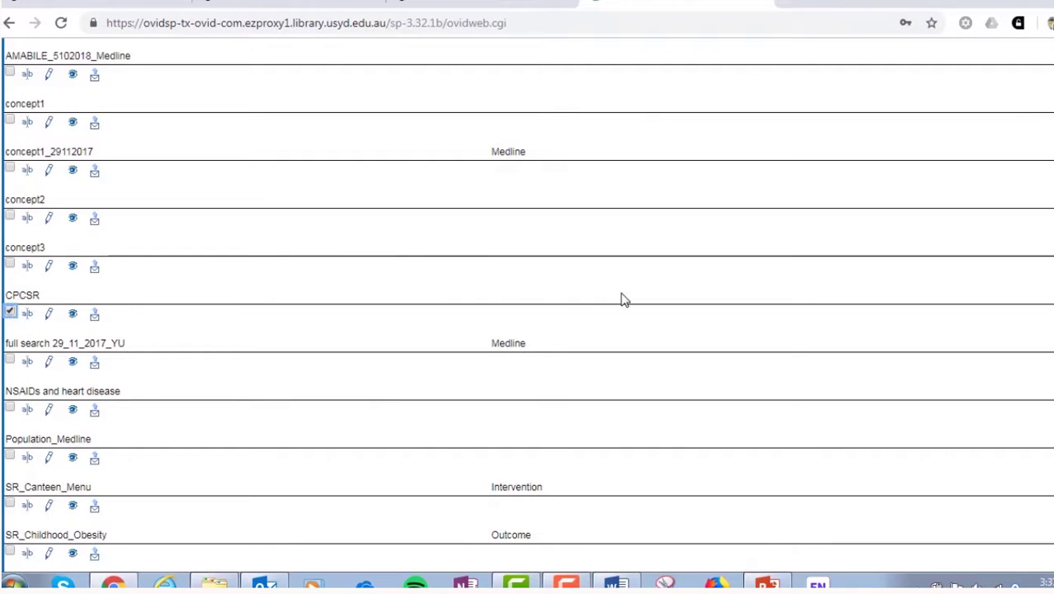
scroll(528, 330, up, 6)
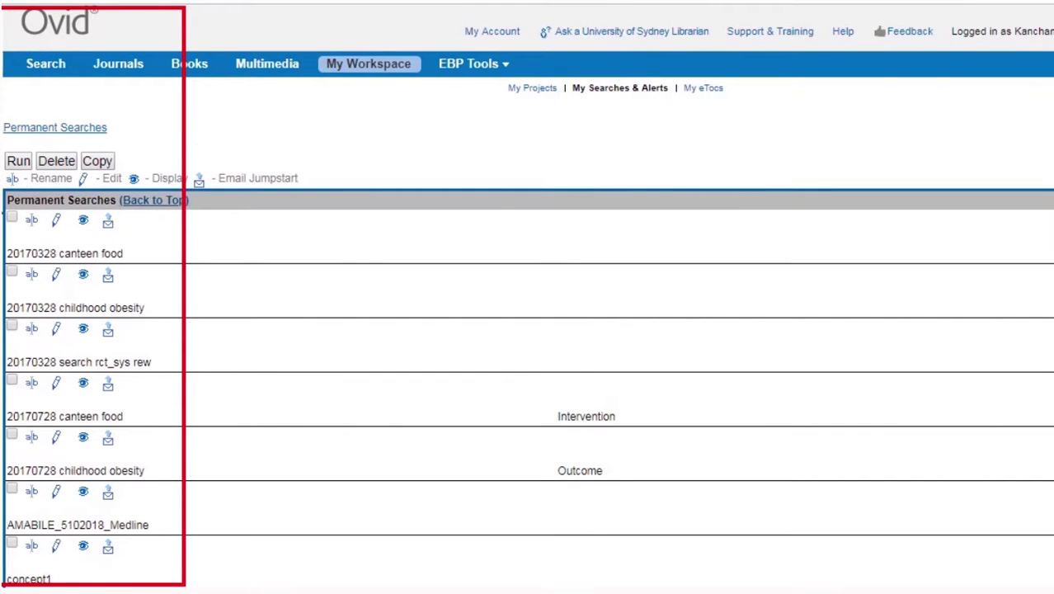
scroll(645, 446, down, 4)
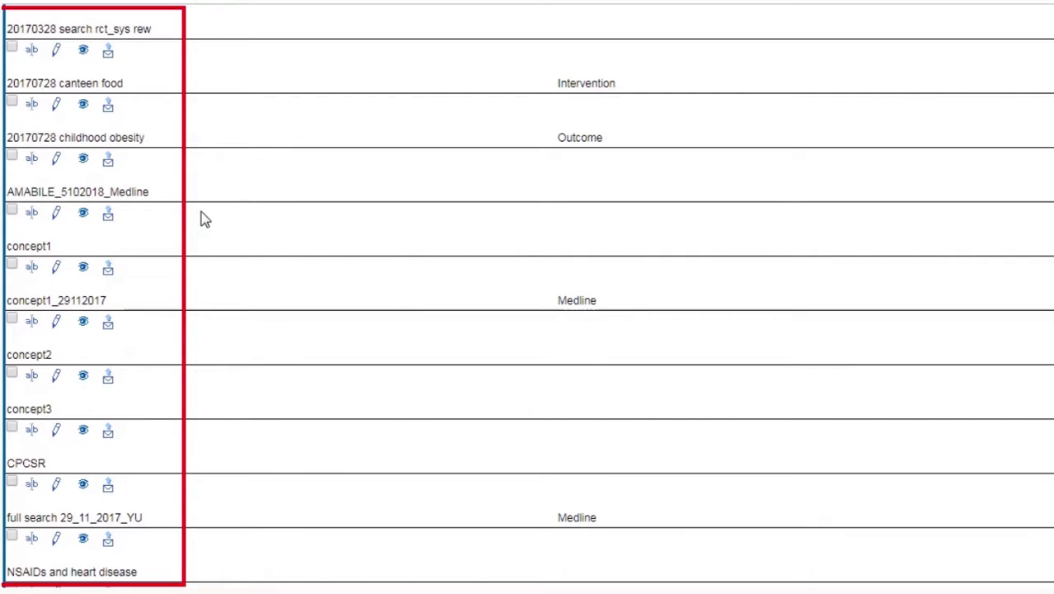
Select the saved searches concept1, concept2 and concept3 in the permanent searches list
click(13, 211)
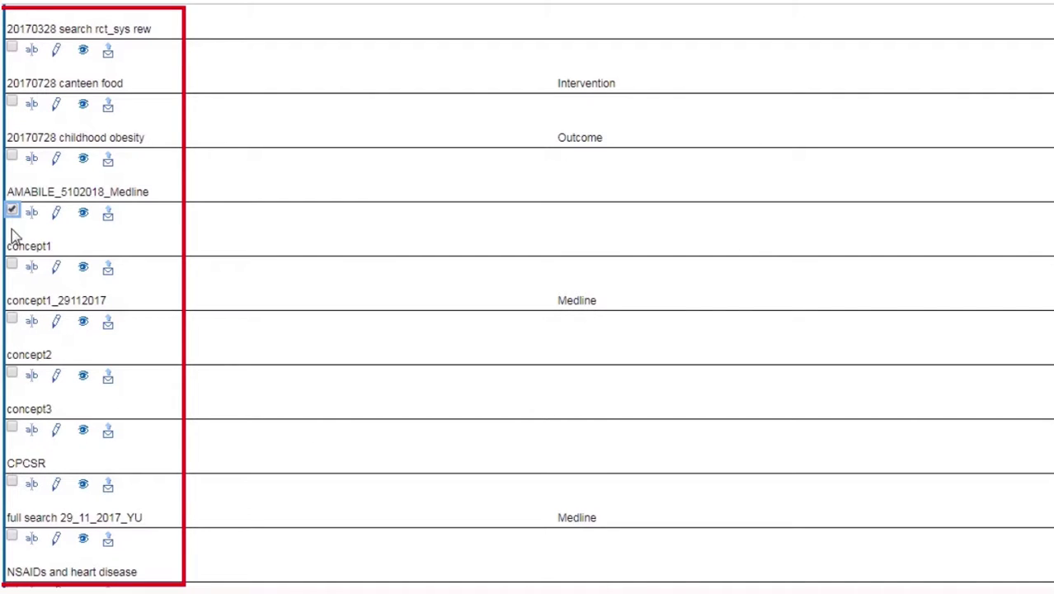
click(12, 321)
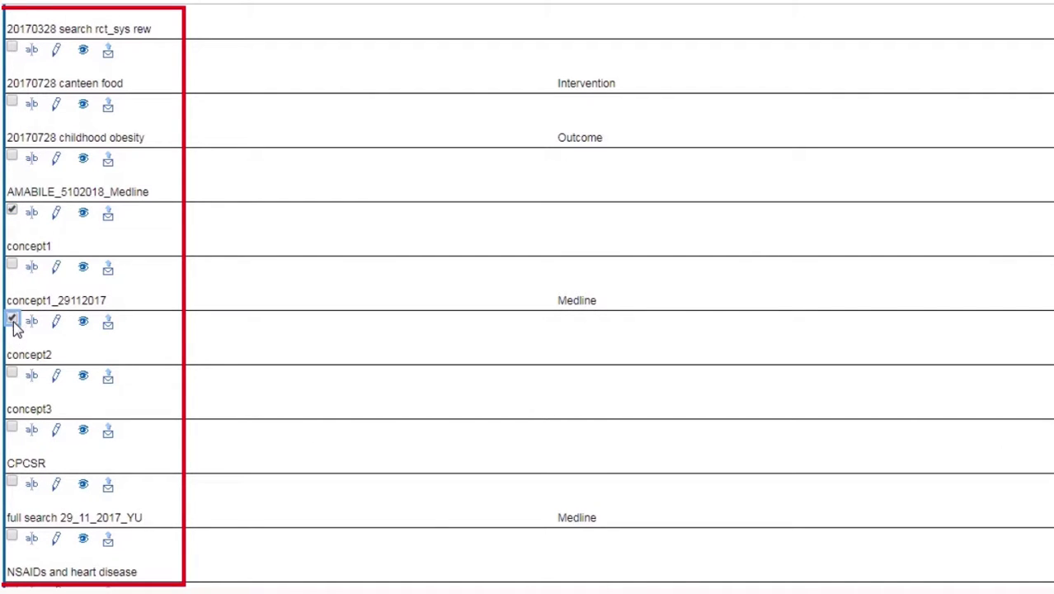
click(12, 372)
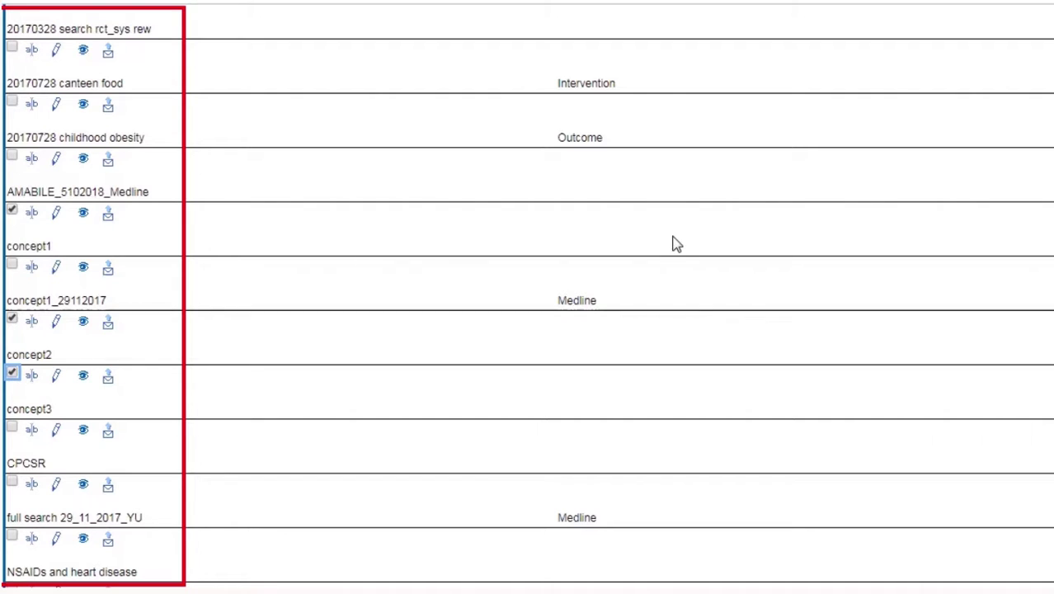
scroll(528, 297, up, 5)
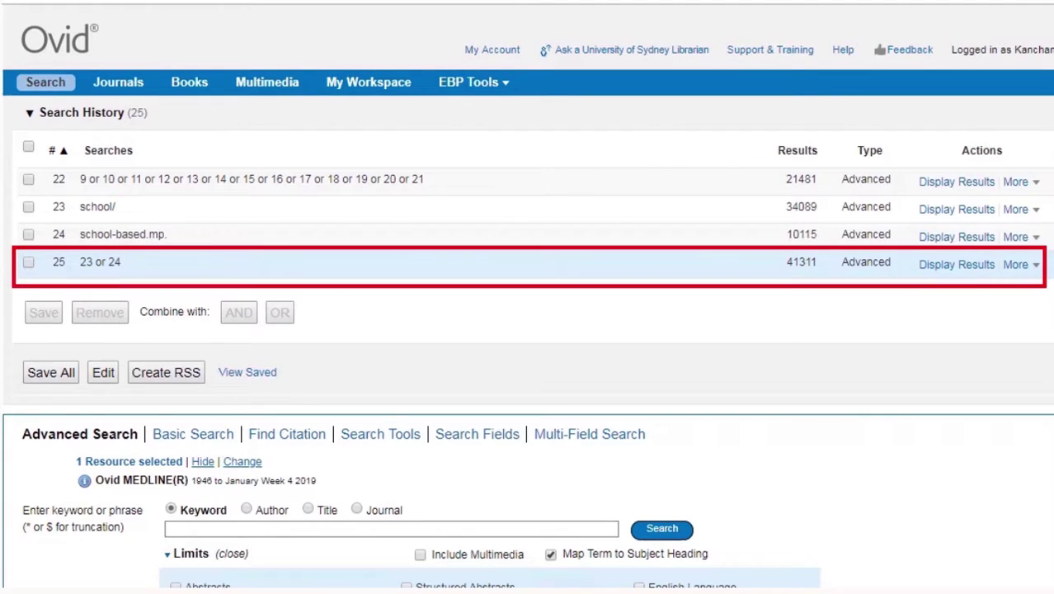
Export the first result of "23 or 24" to Microsoft Word as a complete reference in Ovid Labeled Citation style, including the search history
scroll(527, 297, down, 5)
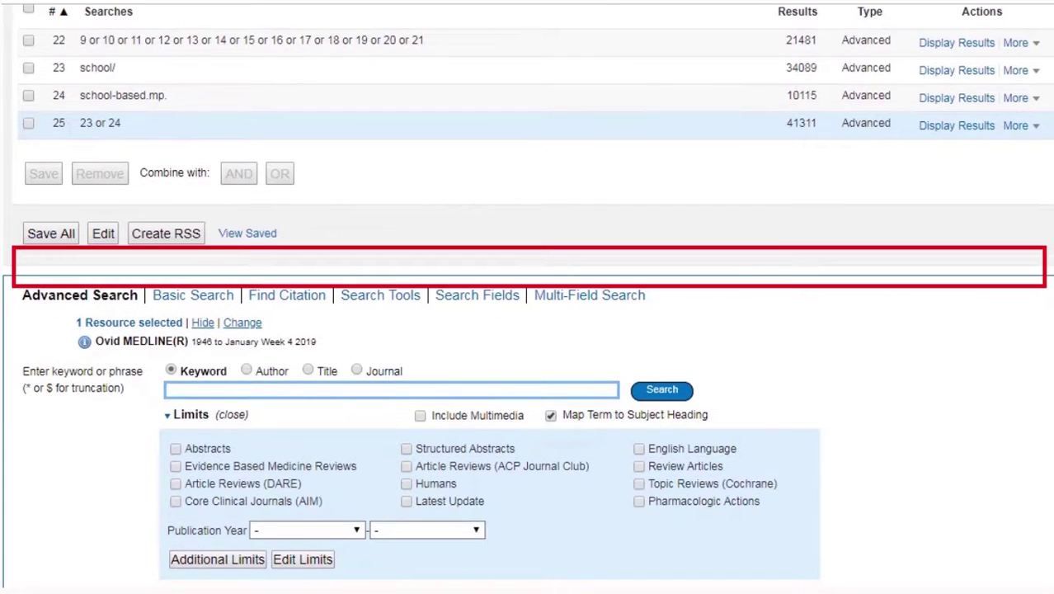
scroll(527, 297, down, 2)
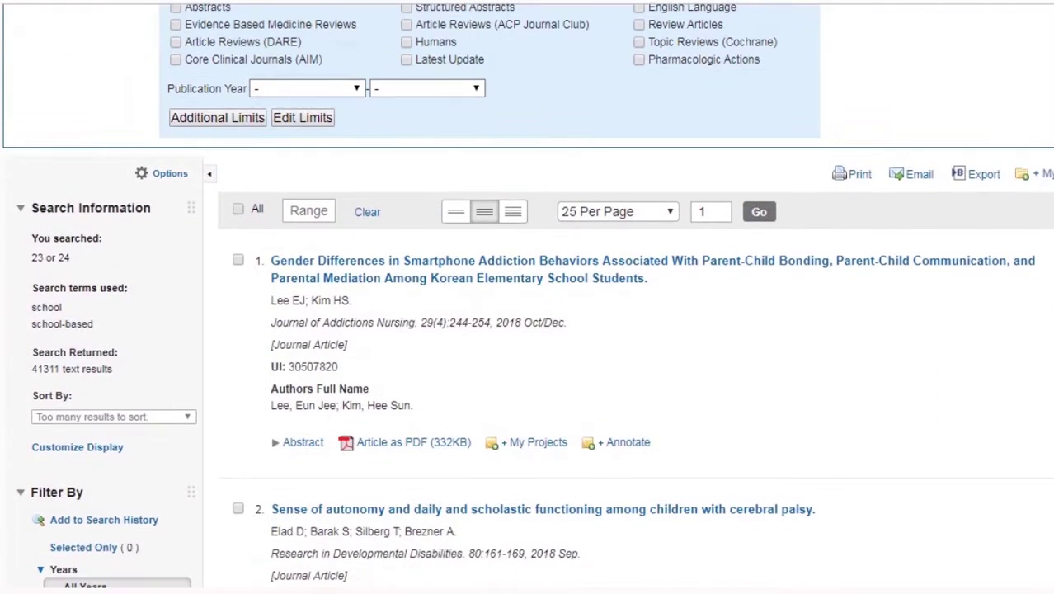
click(237, 260)
click(976, 177)
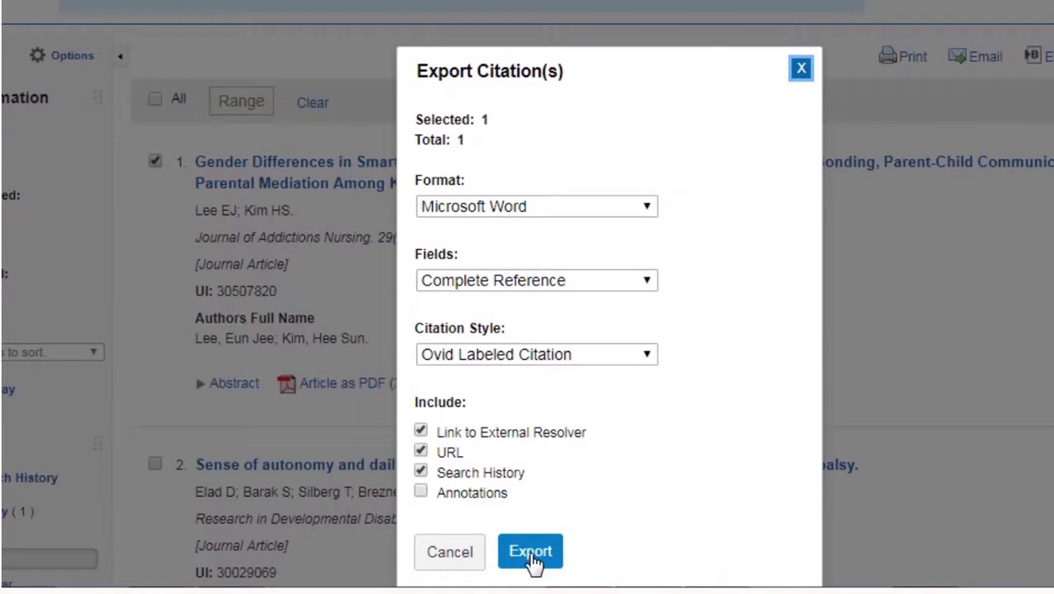
click(533, 553)
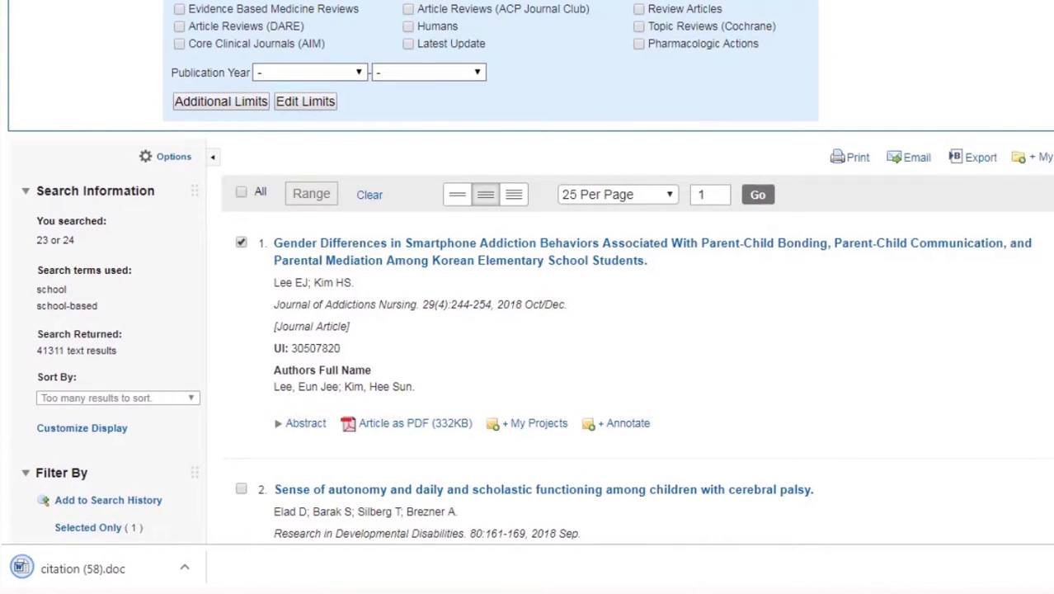
Open the exported citation (58).doc in Word and review the search history listed in it
click(99, 572)
scroll(528, 330, down, 5)
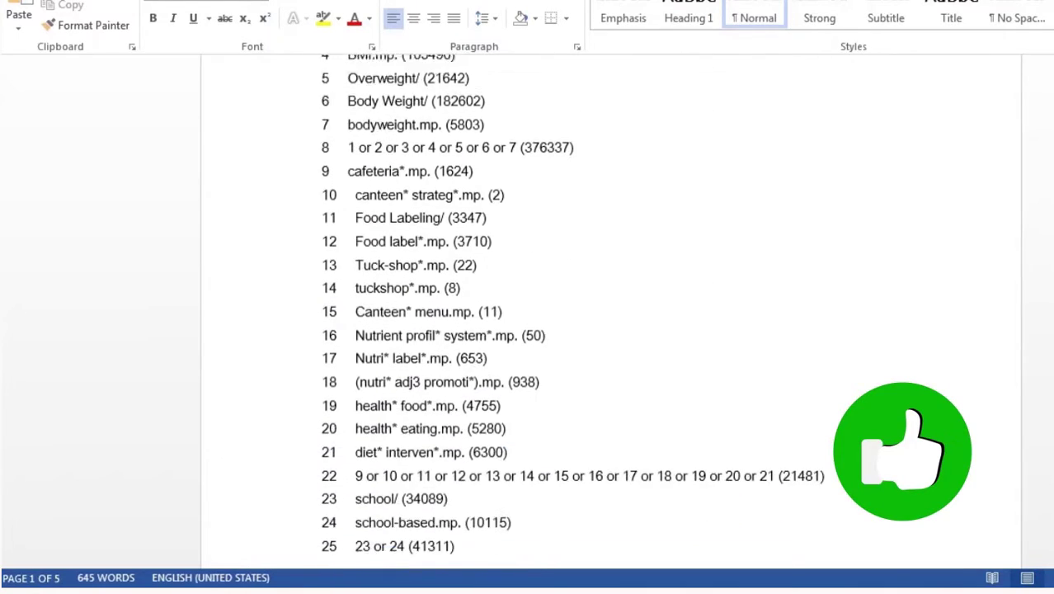
scroll(528, 314, up, 2)
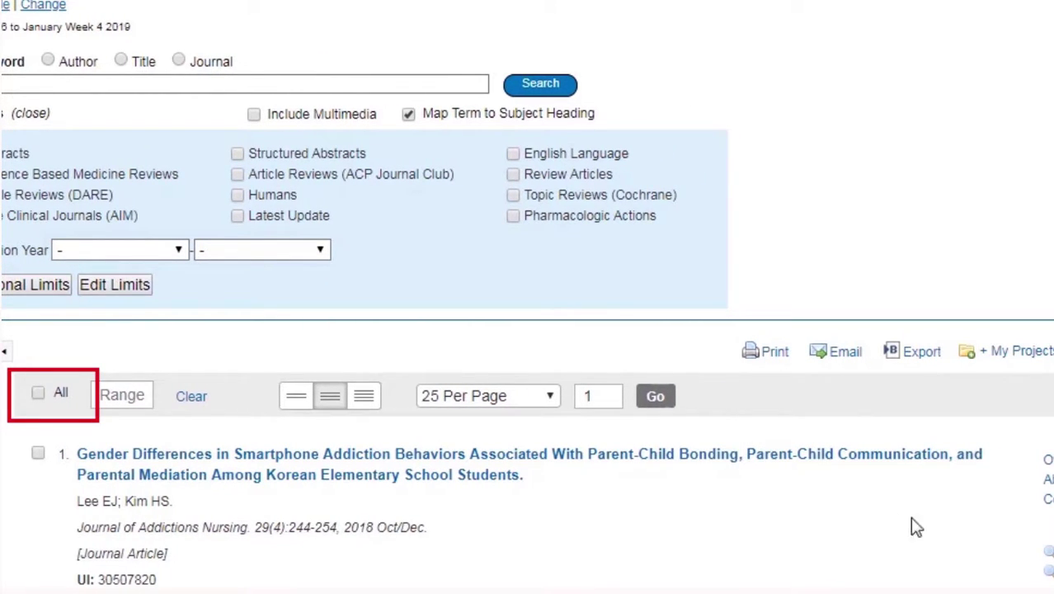
Try selecting all results of "23 or 24", and select the range 1-999 instead
click(38, 393)
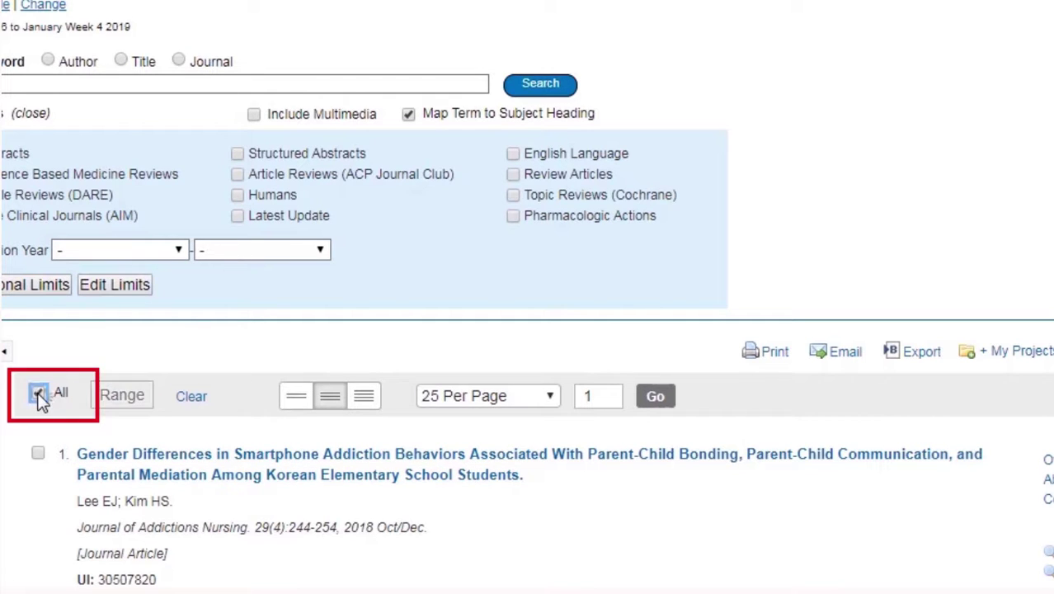
click(131, 394)
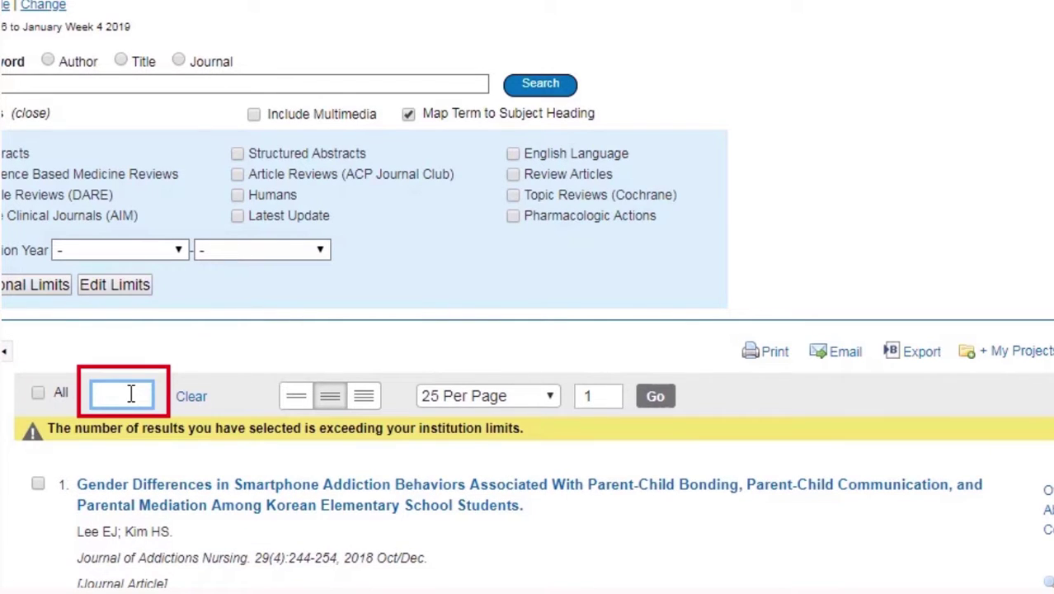
text(1-999)
Export the selected citations in EndNote format as Complete Reference, including the external resolver link and URL
click(915, 357)
click(516, 98)
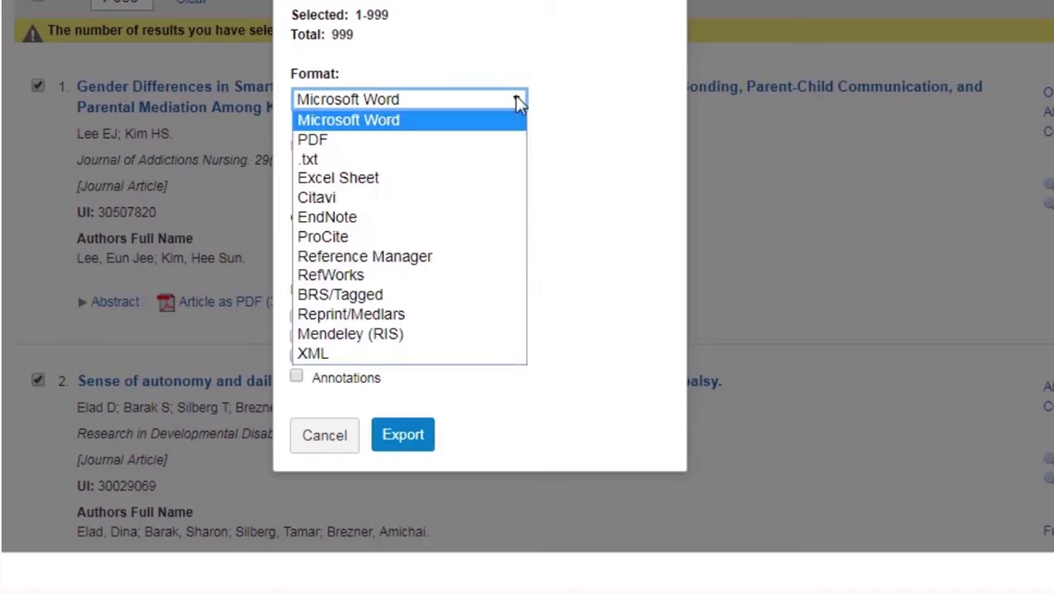
click(464, 216)
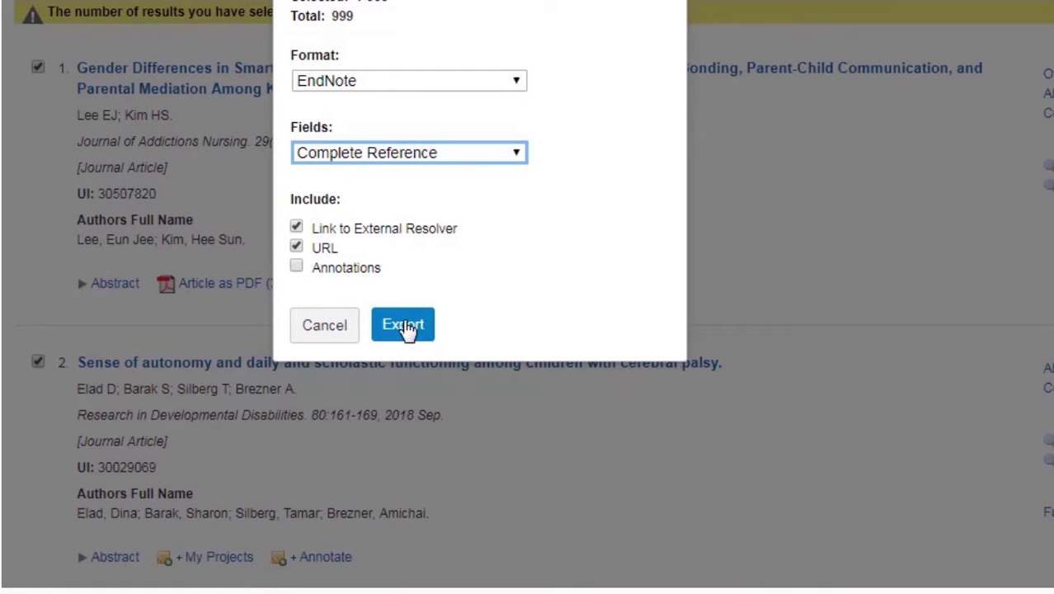
click(403, 326)
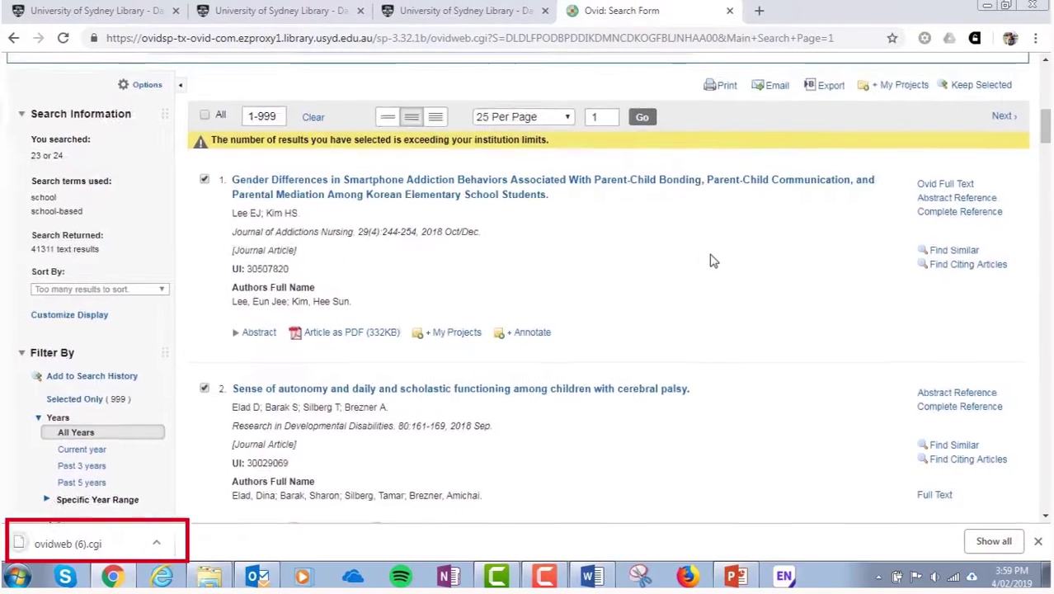
scroll(754, 181, up, 10)
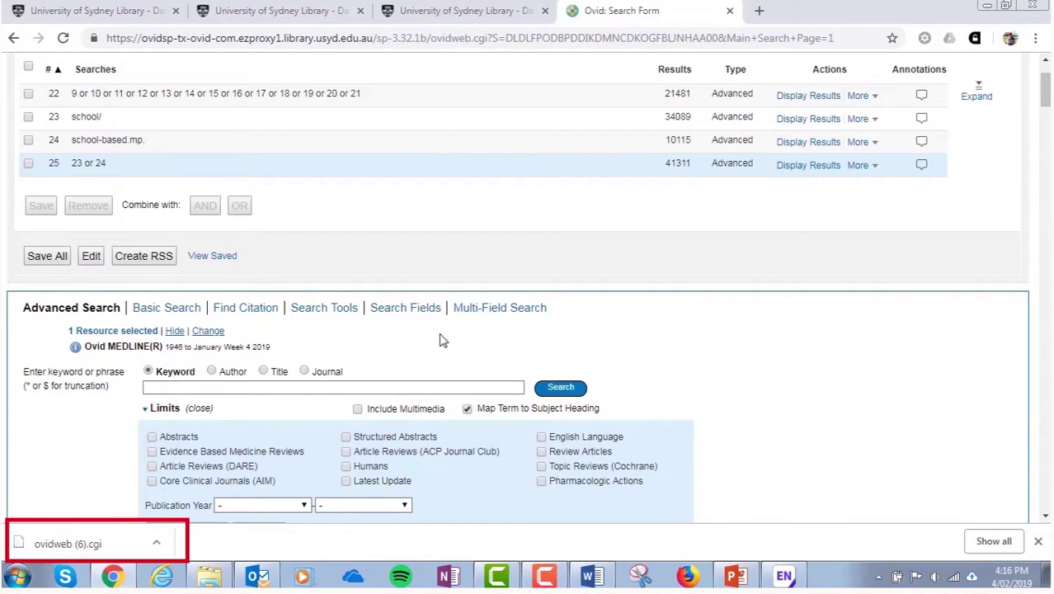
click(208, 331)
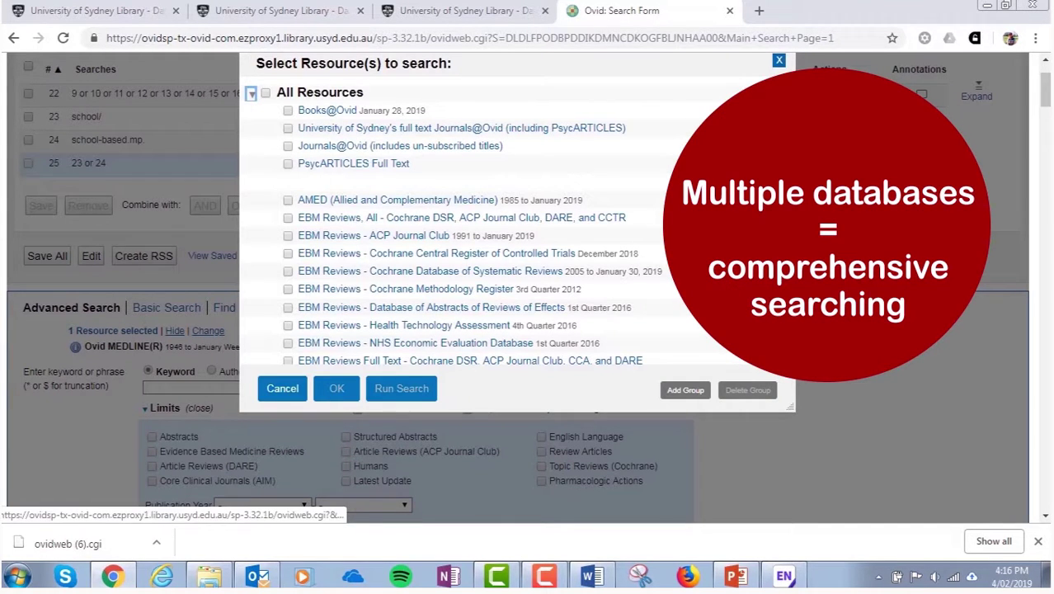
scroll(319, 283, down, 3)
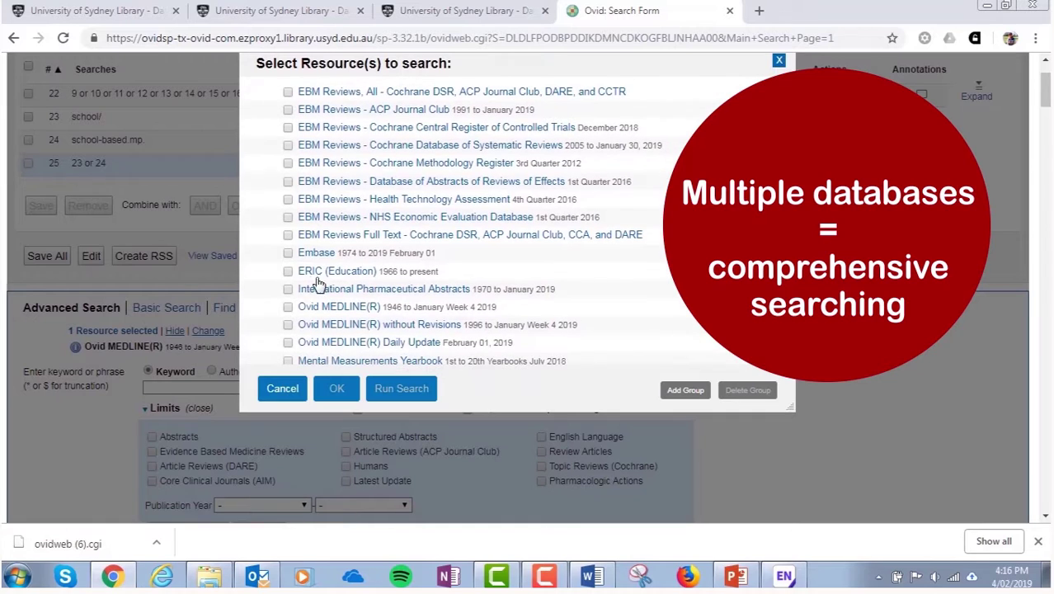
click(288, 253)
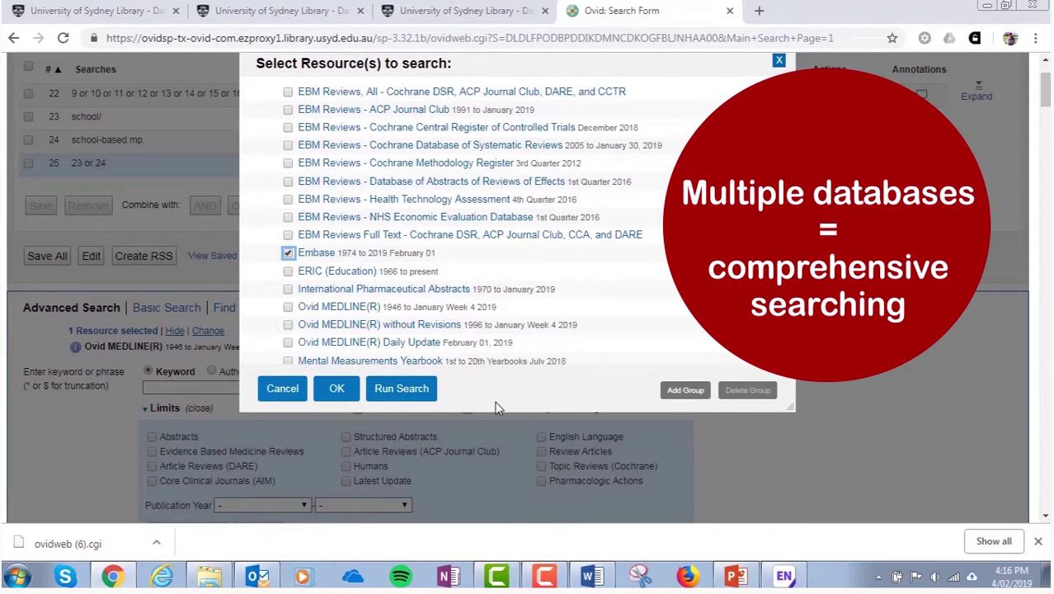
click(282, 389)
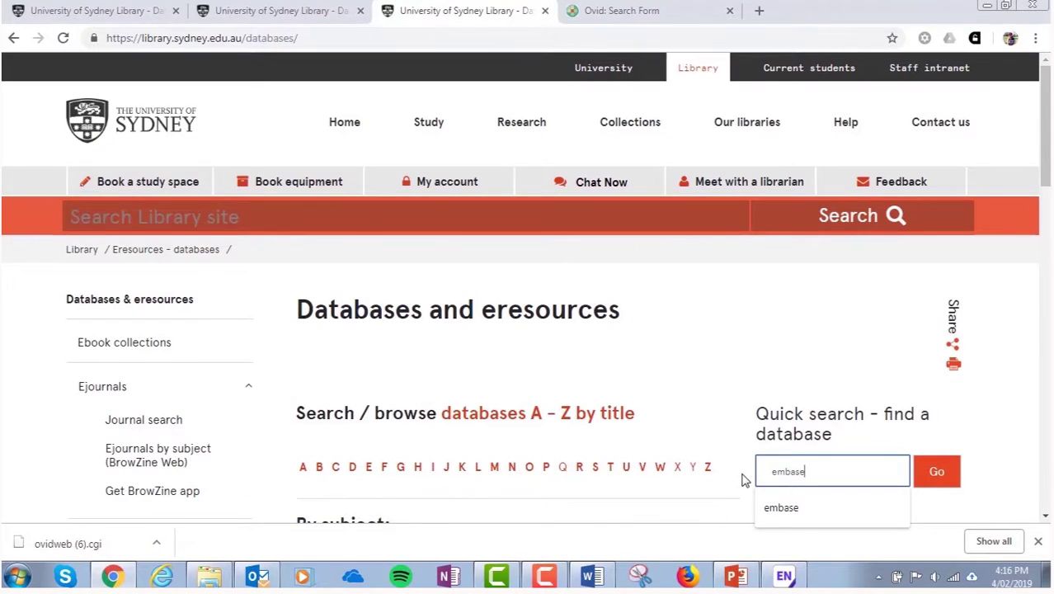
Search the library's database list for embase and open Embase via OvidSP (1947 - present)
key(Return)
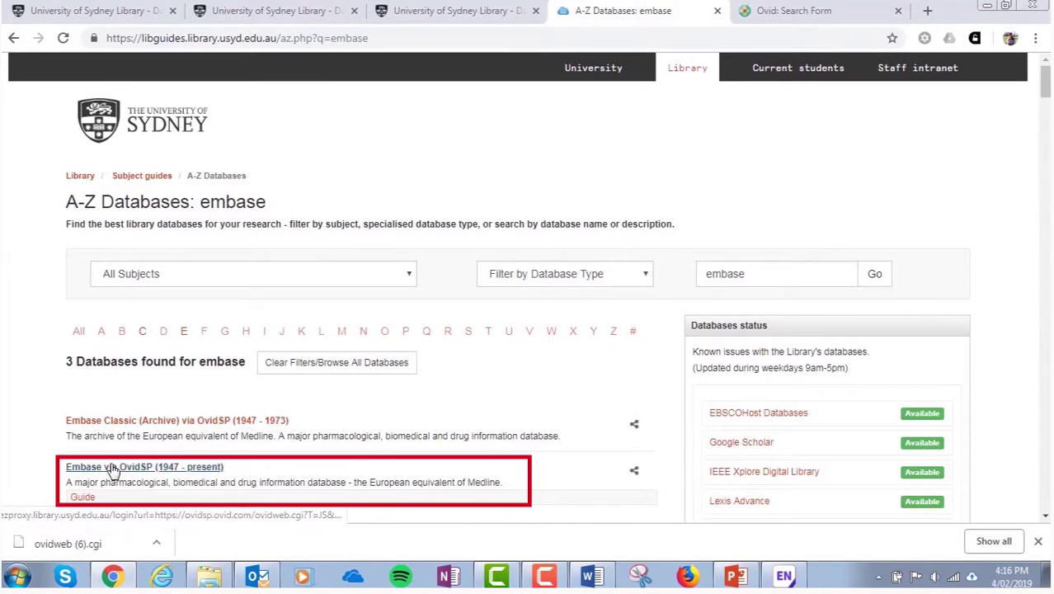
click(111, 466)
Search Embase for the keyword pediatric obesity and open the mapped subject heading childhood obesity
text(a)
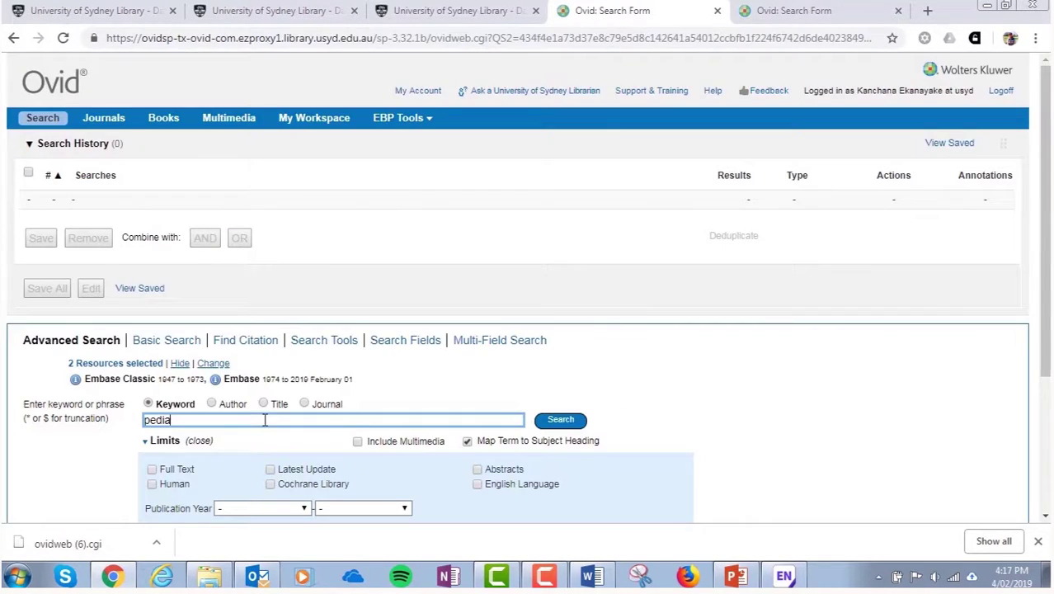
text(tric obe)
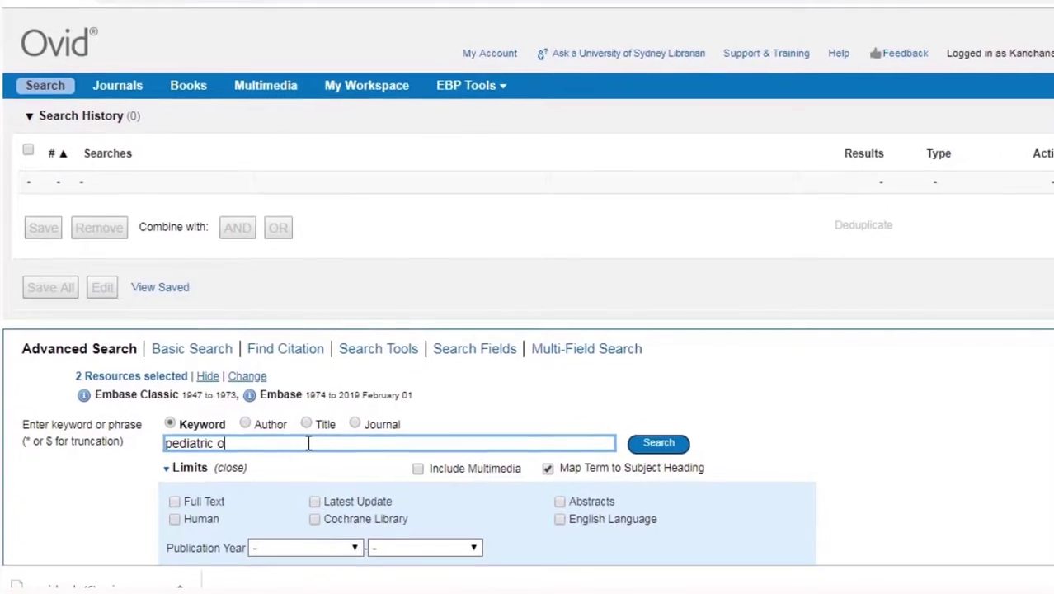
text(so)
text(ity)
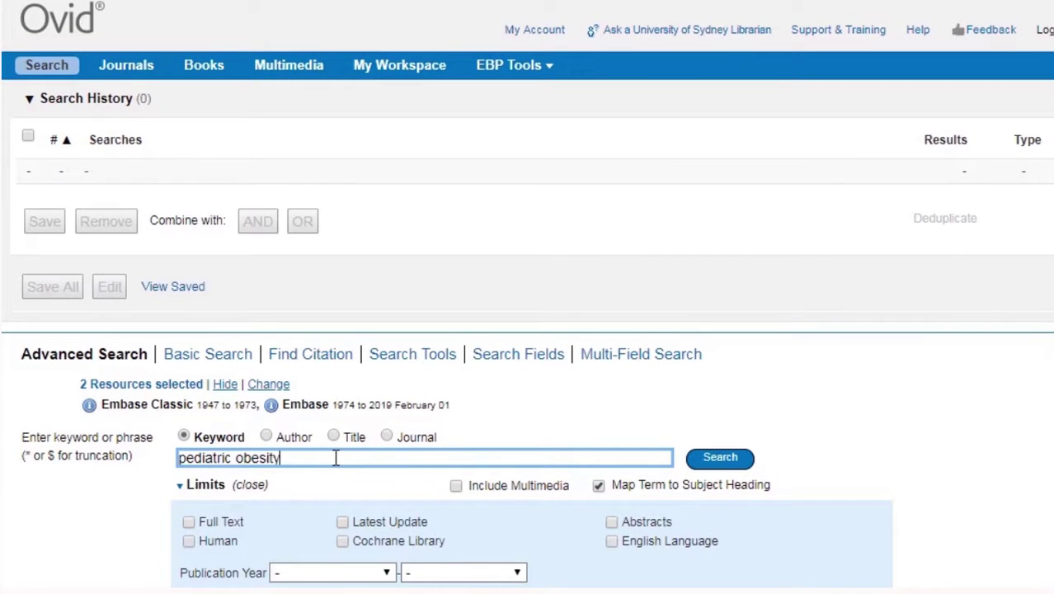
key(Return)
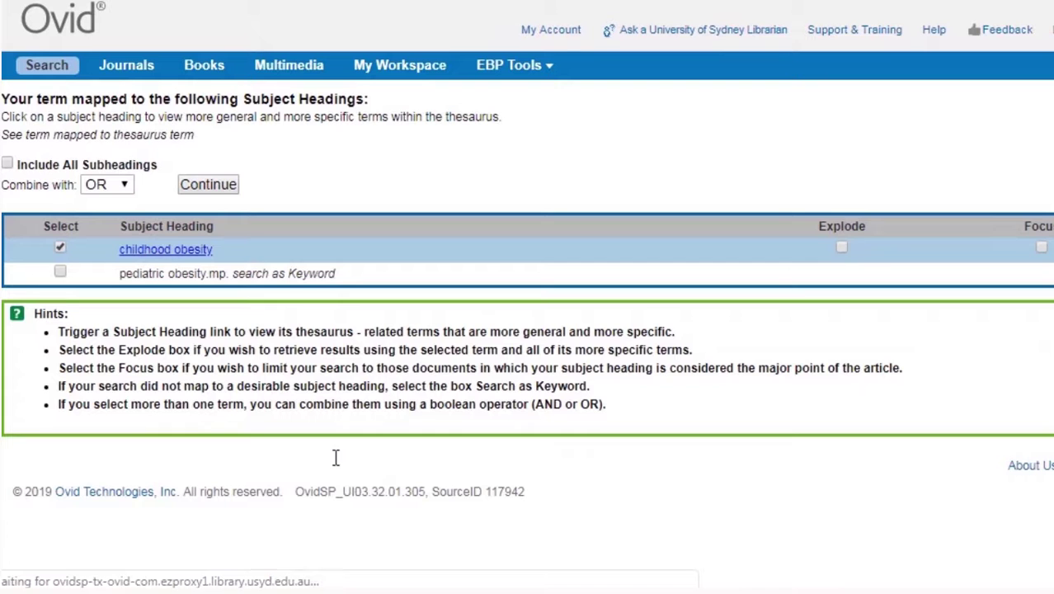
click(165, 253)
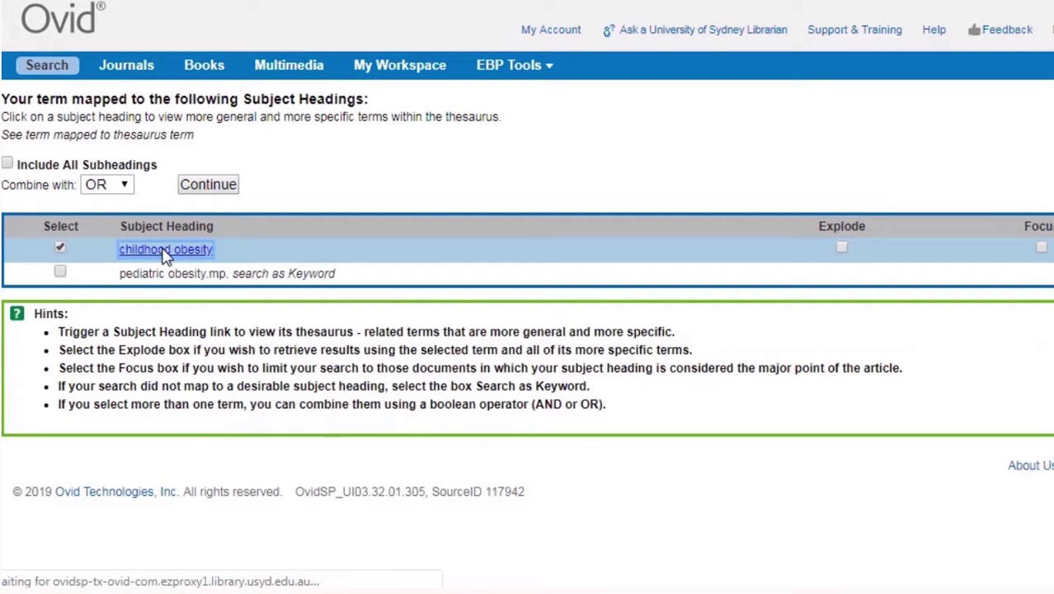